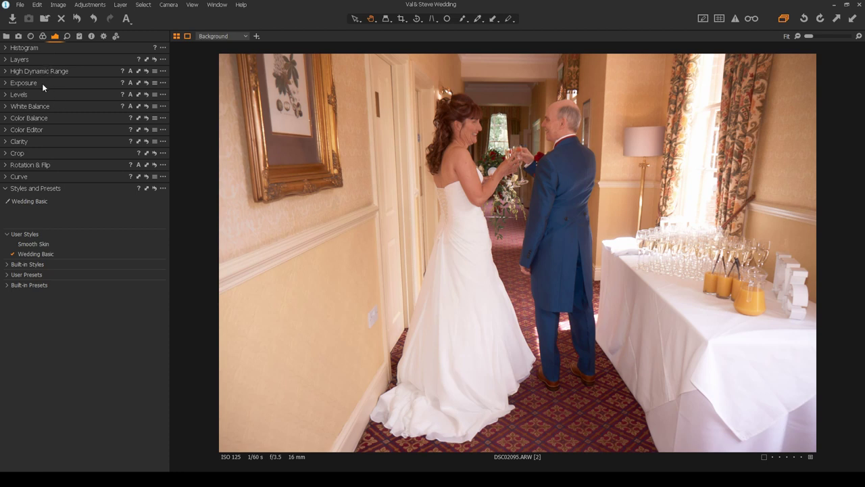
Review the Wedding Basic style's adjustments in Exposure, the Color Editor's Advanced and Skin Tone corrections, and Clarity
left_click(42, 84)
left_click_drag(92, 107, 80, 108)
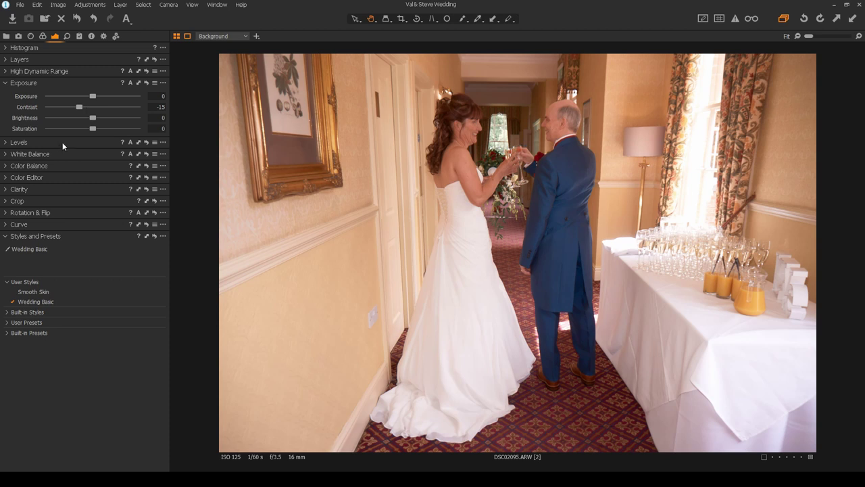
left_click(69, 176)
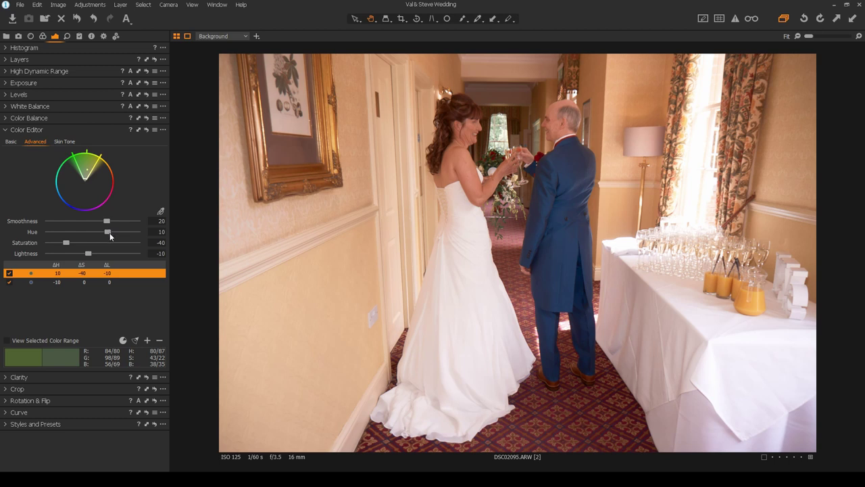
left_click(41, 282)
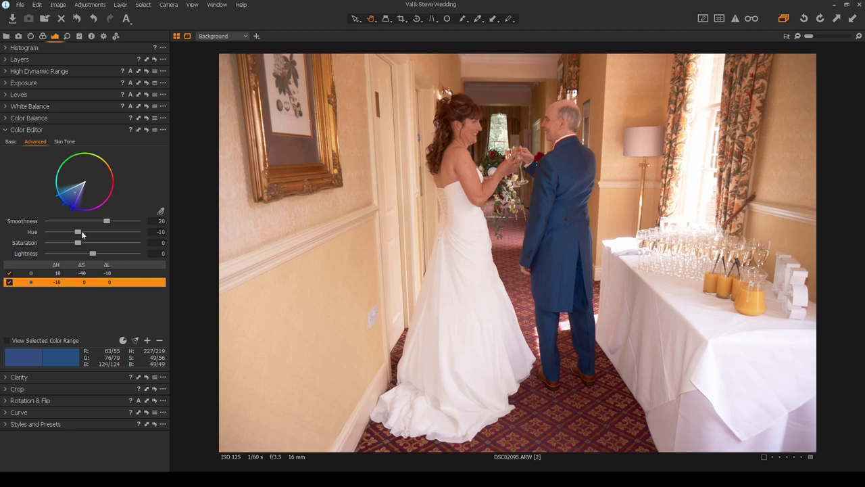
left_click(64, 142)
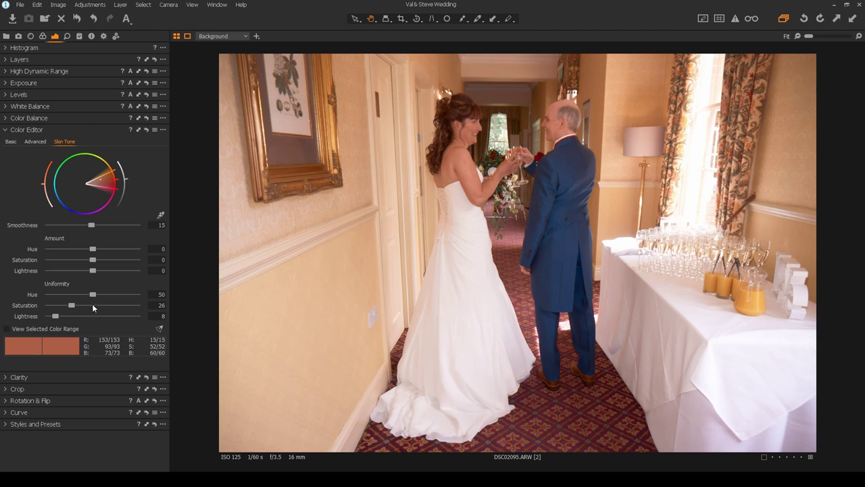
left_click(53, 378)
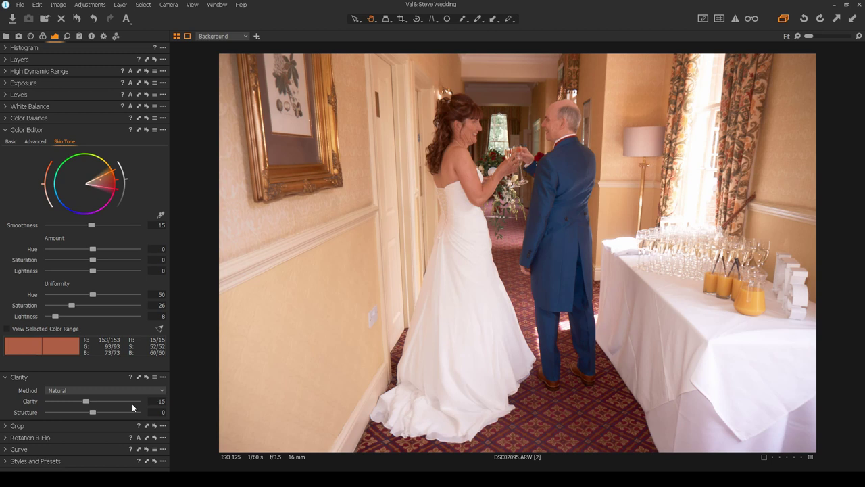
left_click(35, 83)
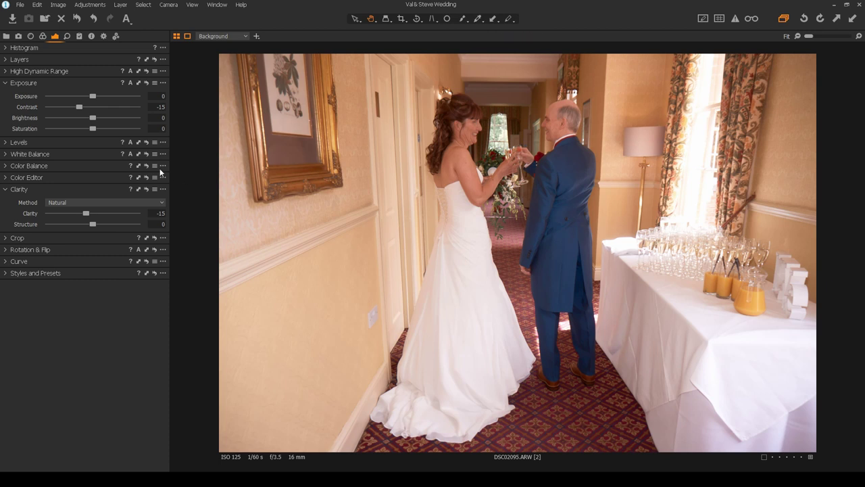
Set the photo's white balance mode to Daylight
left_click(53, 152)
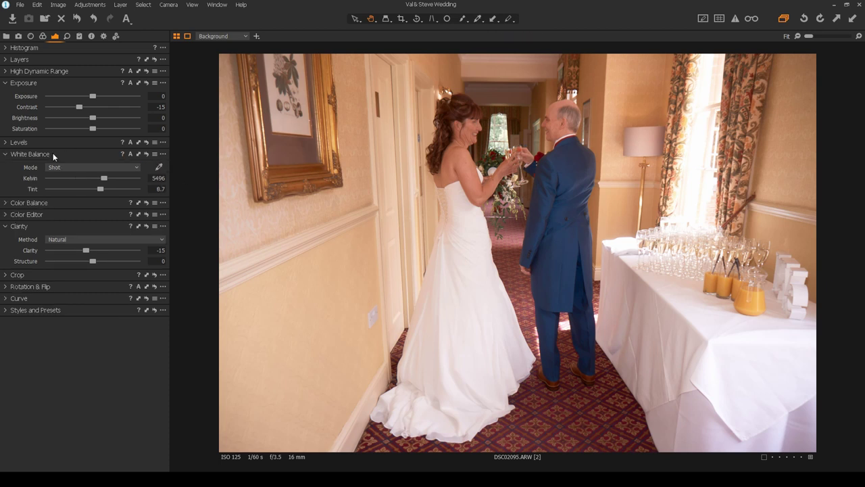
left_click(85, 169)
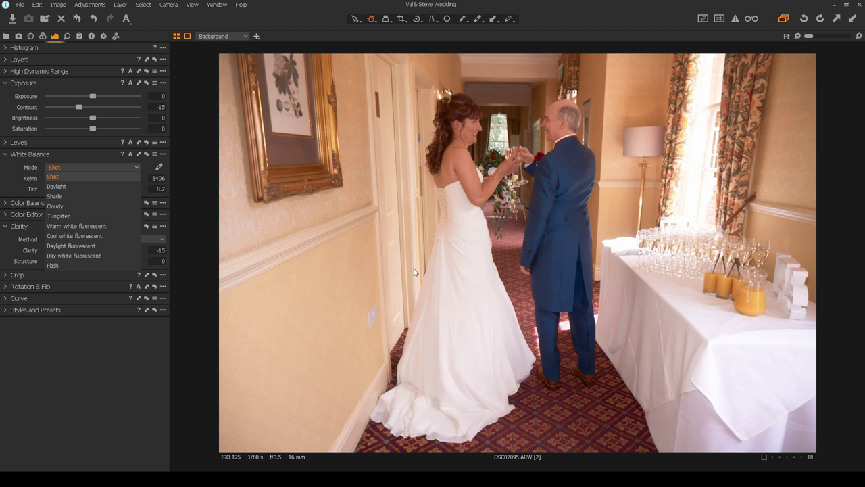
left_click(75, 187)
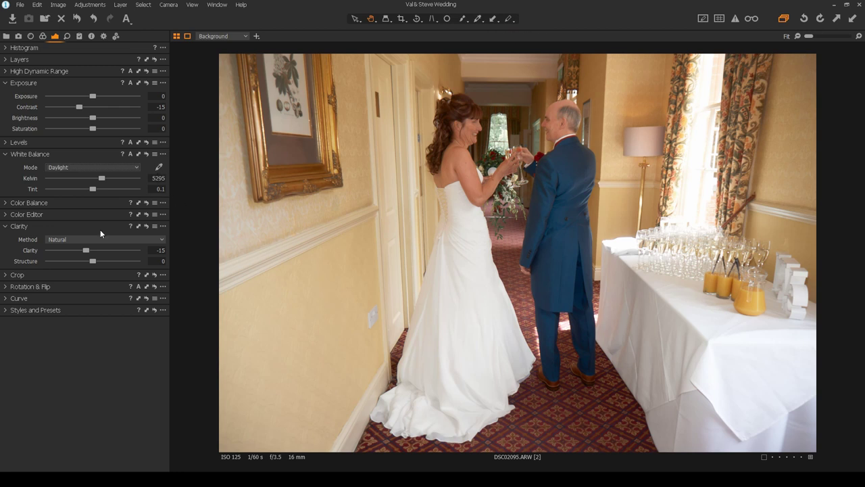
Add an Advanced Color Editor correction by sampling the yellow wall beside the bride
left_click(45, 215)
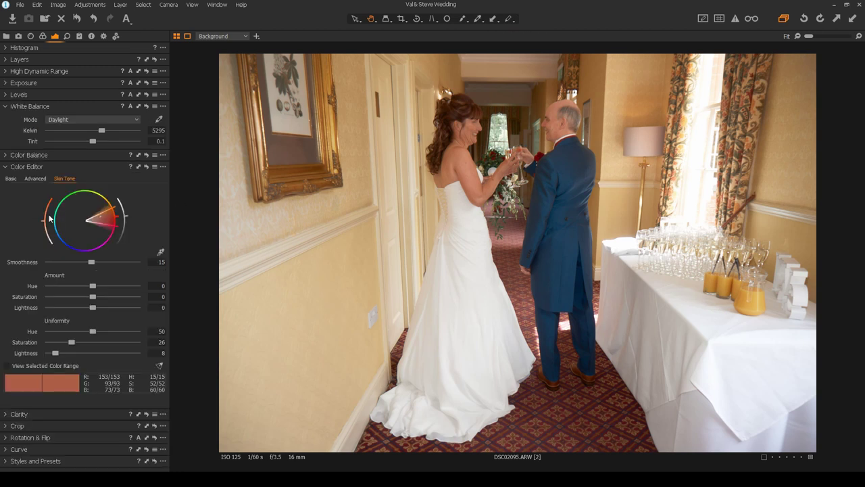
left_click(36, 178)
left_click(161, 248)
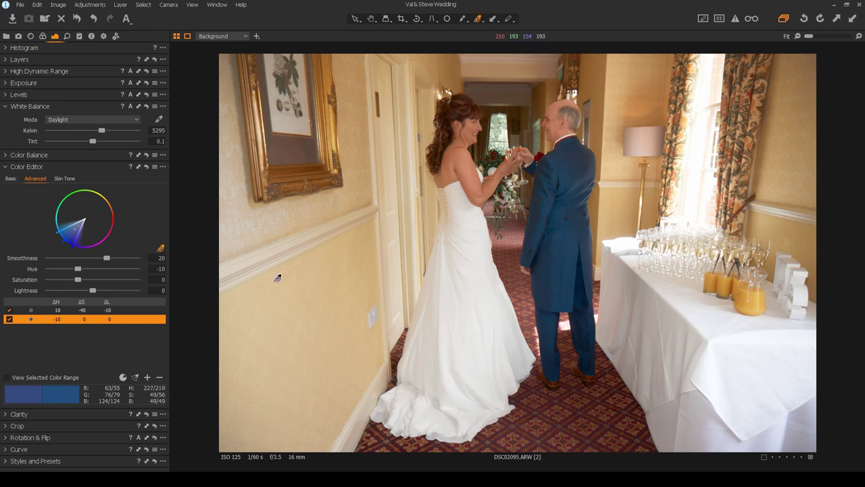
left_click(342, 287)
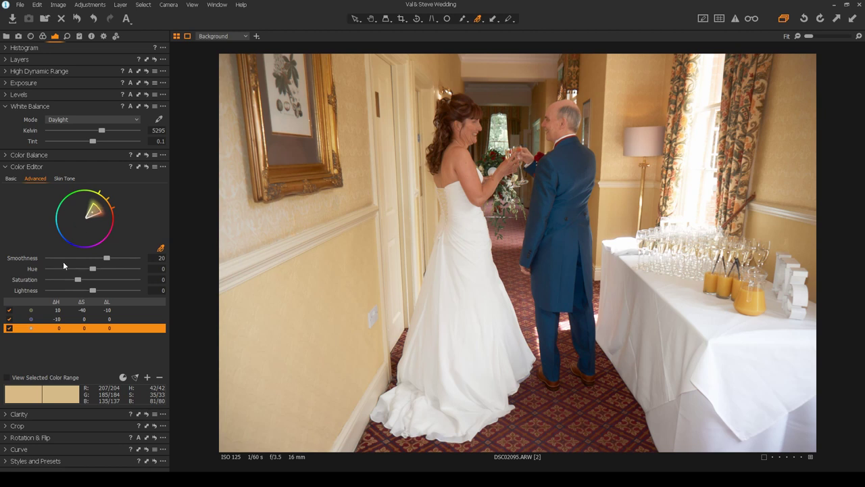
Preview the selected color range, reduce Smoothness to 7.8 and narrow the hue range to leave out the reds and skin tones
left_click(7, 378)
left_click_drag(106, 259, 69, 261)
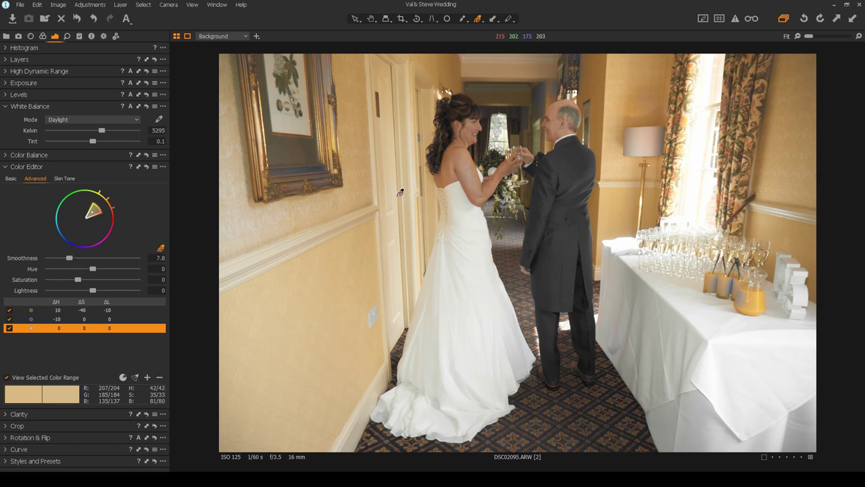
left_click_drag(114, 206, 102, 194)
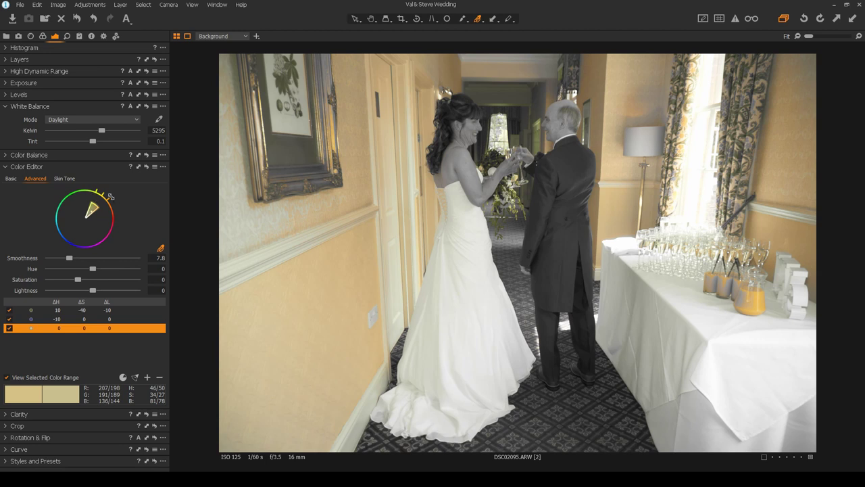
left_click_drag(109, 198, 109, 197)
left_click(7, 377)
Set the wall color correction's Saturation to -37 and Lightness to 14
left_click_drag(79, 283, 71, 289)
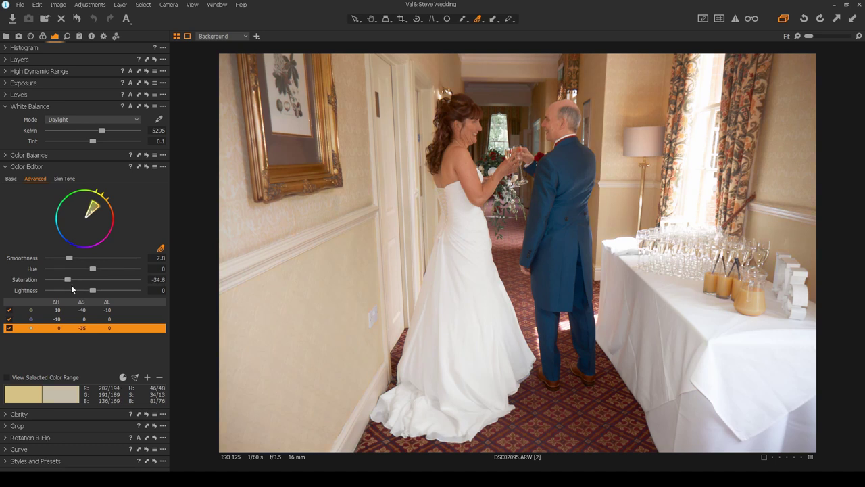
scroll(74, 289, "down", 1)
scroll(75, 283, "up", 2)
scroll(74, 282, "down", 1)
scroll(105, 294, "up", 15)
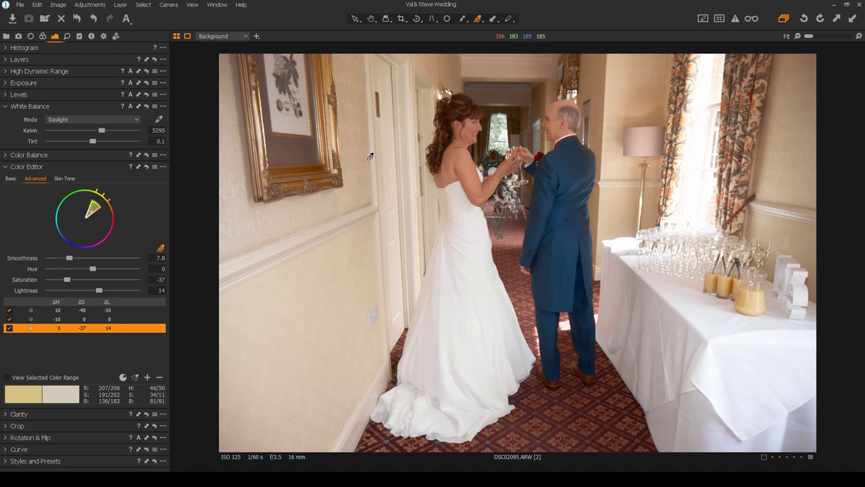
Collapse the White Balance, Color Editor and Clarity tools, and expand High Dynamic Range, Histogram and Levels
left_click(370, 19)
left_click(6, 106)
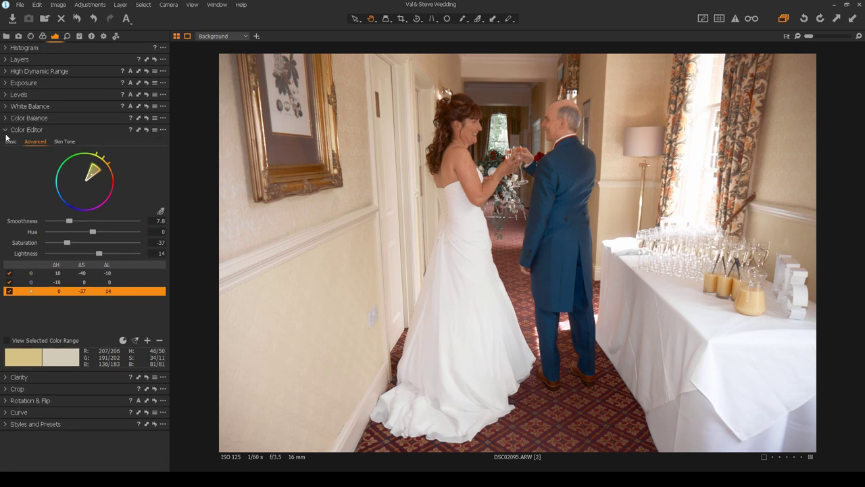
left_click(6, 129)
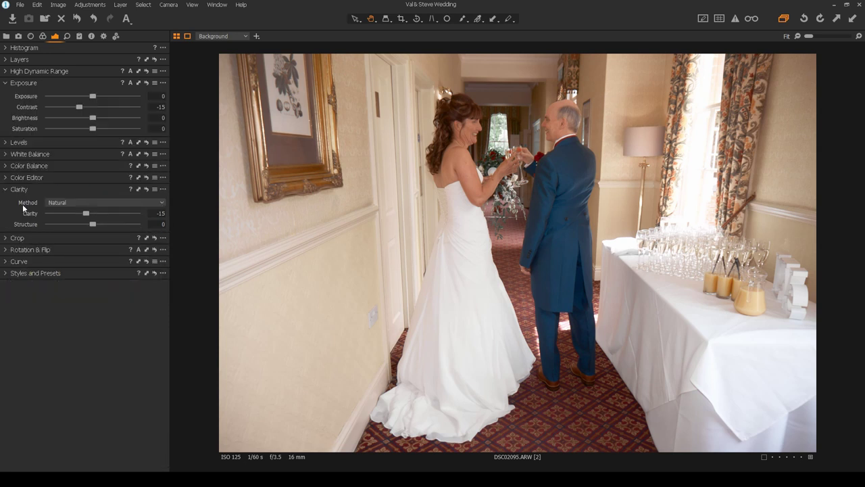
left_click(7, 192)
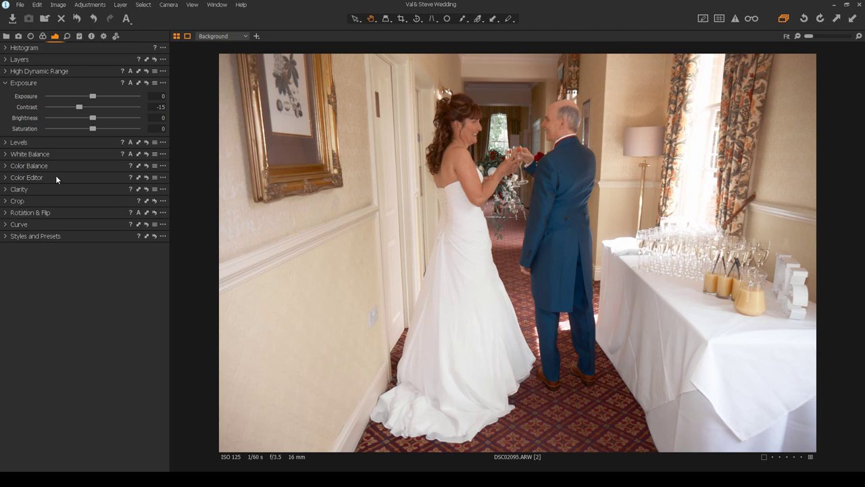
left_click(6, 71)
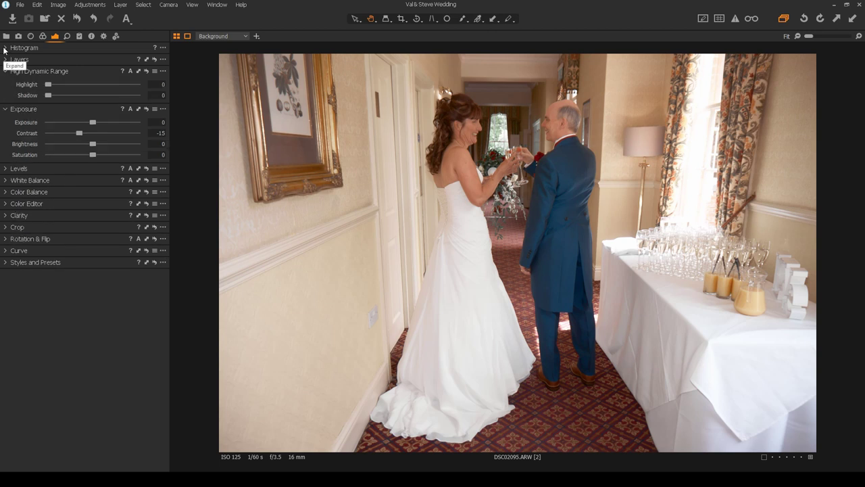
left_click(6, 47)
left_click(6, 215)
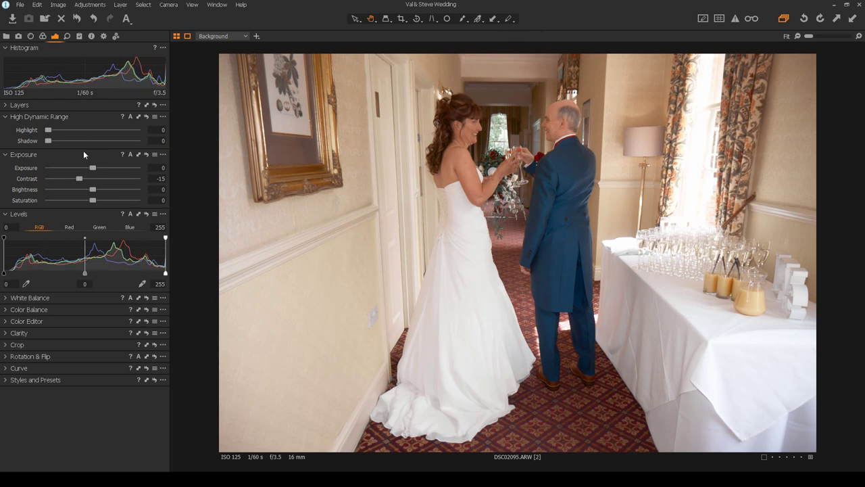
Set High Dynamic Range Highlight to 100 and Shadow to 14, and raise the Brightness to 28
left_click_drag(48, 130, 137, 130)
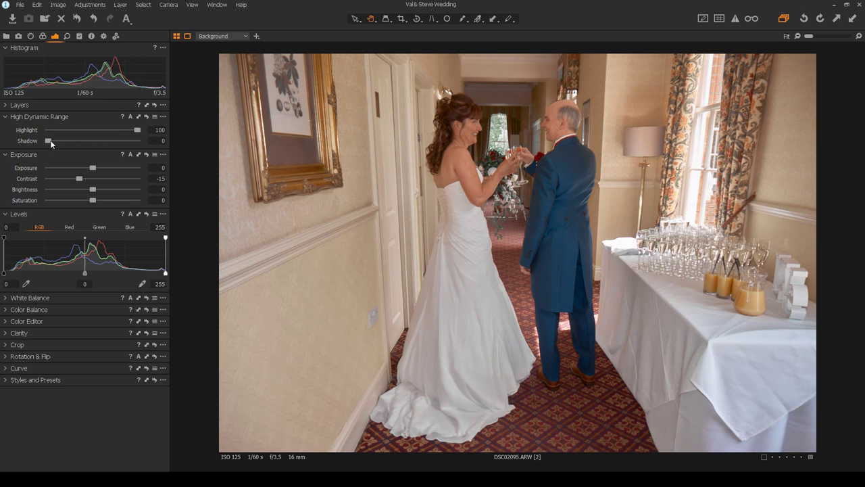
scroll(50, 141, "up", 5)
scroll(50, 140, "up", 3)
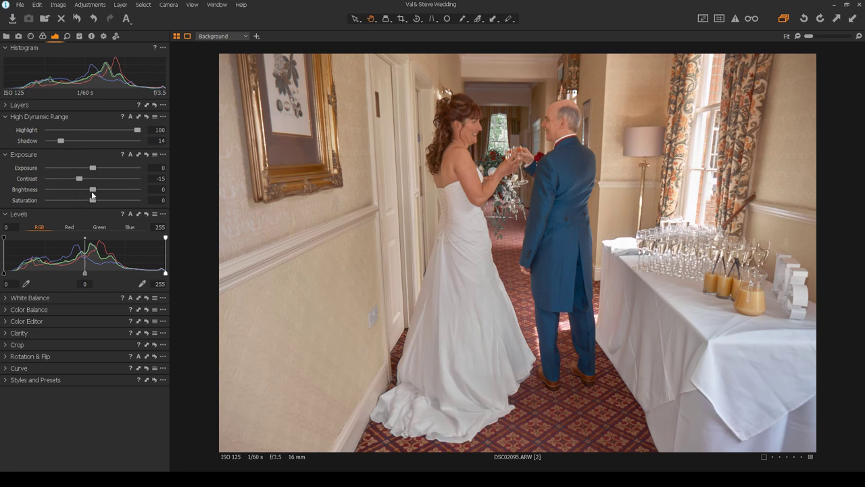
left_click_drag(93, 190, 118, 193)
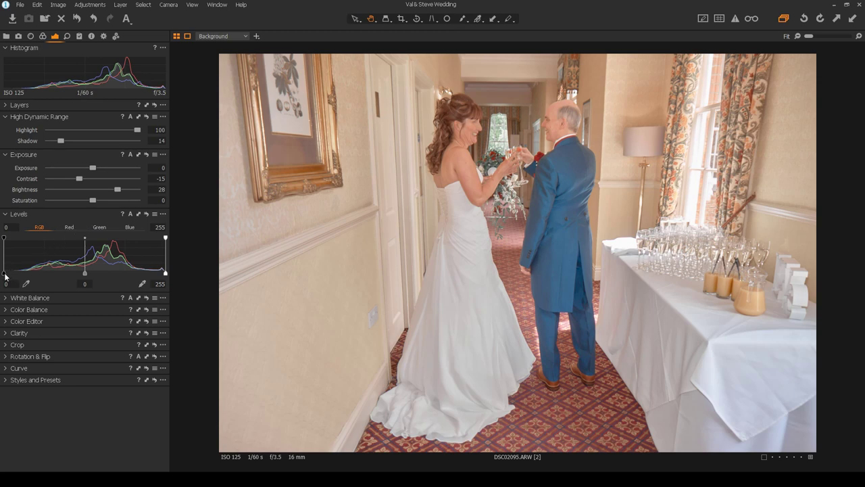
Set the RGB input levels to 38 for shadows and 193 for highlights, and lower Exposure to -0.4
left_click_drag(5, 273, 29, 278)
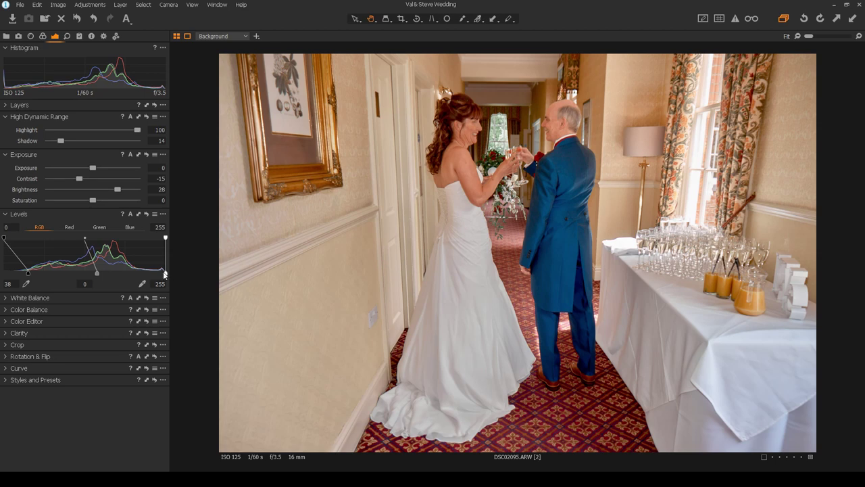
left_click_drag(165, 273, 126, 277)
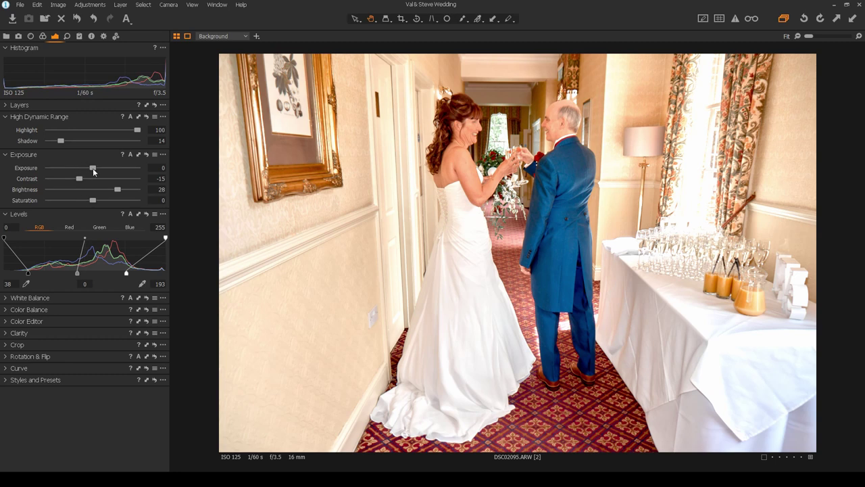
left_click_drag(93, 168, 90, 168)
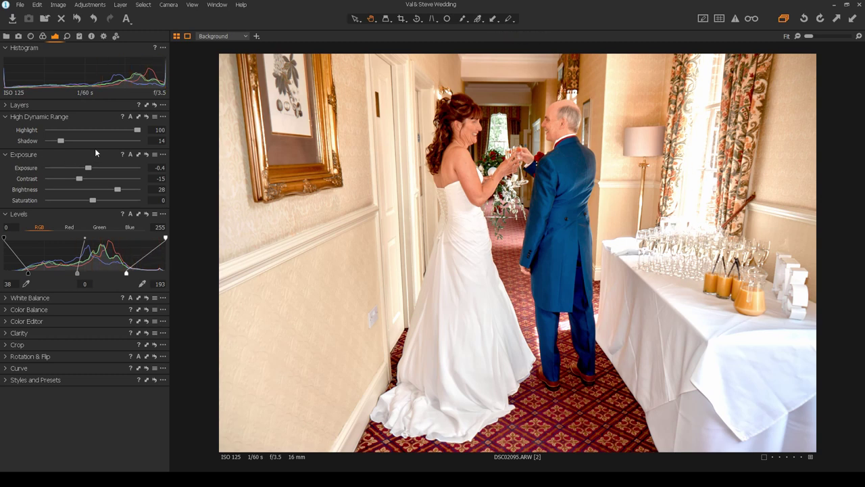
Add an adjustment layer with a smaller mask brush ready, and set the layer's High Dynamic Range Highlight to 100
left_click(47, 106)
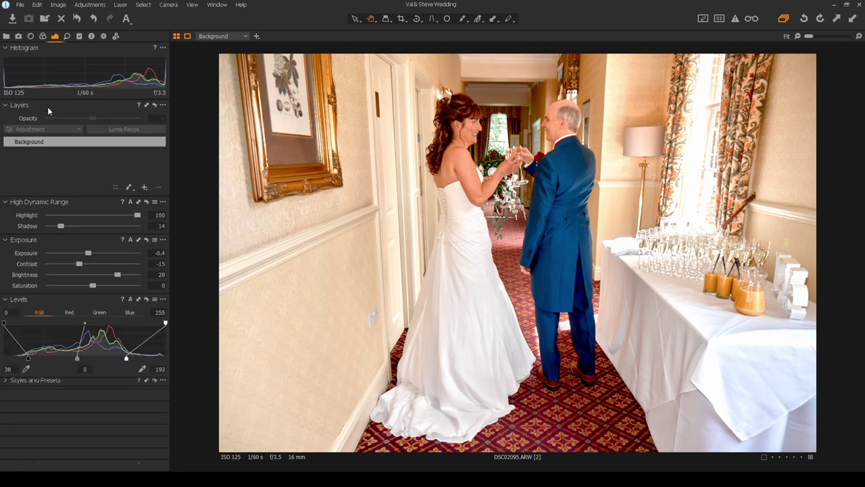
left_click(144, 187)
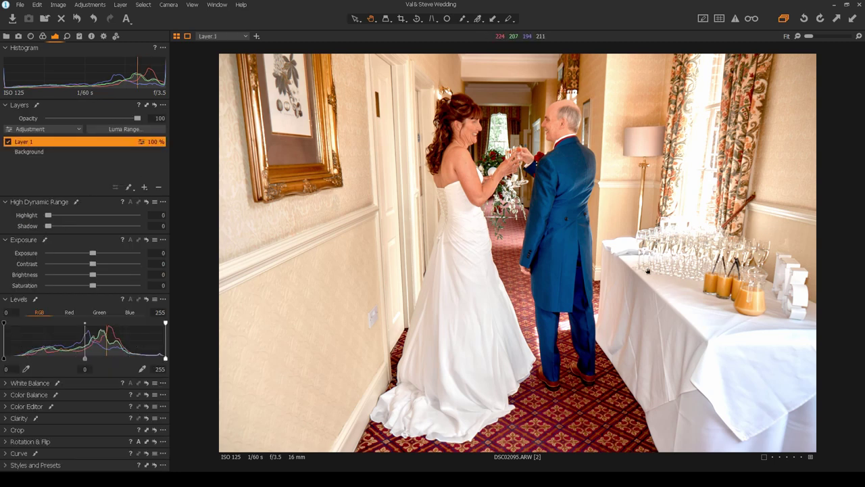
key("b")
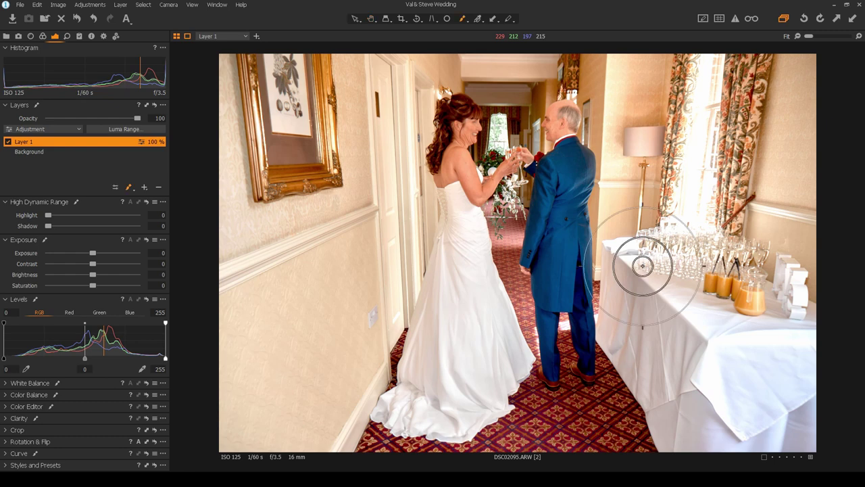
right_click(654, 263)
left_click_drag(654, 263, 648, 264)
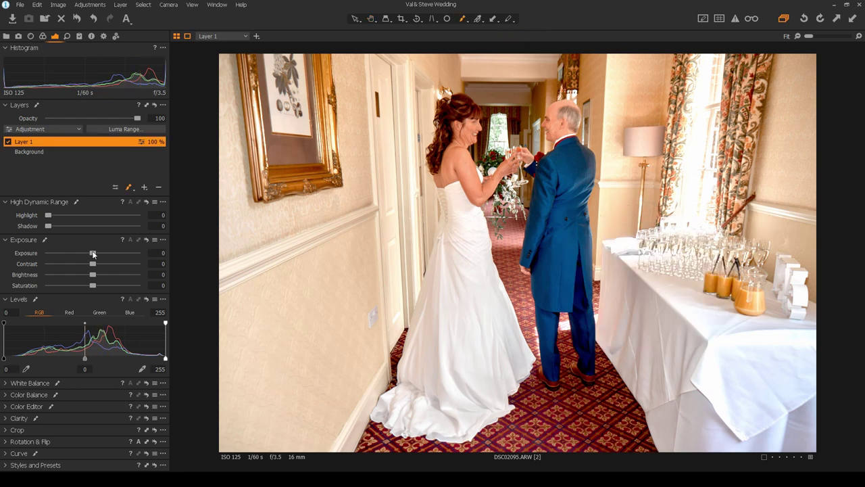
left_click_drag(50, 215, 139, 216)
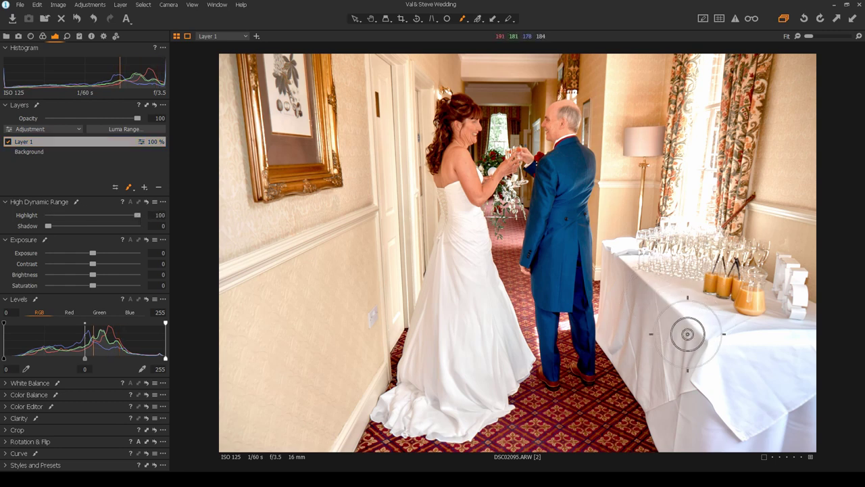
Paint the layer mask over the white tablecloth and the bright window, and set the layer's opacity to 68
mouse_move(617, 245)
left_mouse_down()
mouse_move(648, 247)
mouse_move(694, 229)
mouse_move(697, 143)
mouse_move(713, 73)
mouse_move(702, 203)
mouse_move(665, 246)
mouse_move(725, 223)
mouse_move(720, 140)
mouse_move(667, 274)
mouse_move(698, 254)
mouse_move(776, 291)
mouse_move(771, 321)
mouse_move(711, 352)
mouse_move(725, 367)
mouse_move(695, 403)
mouse_move(730, 444)
mouse_move(716, 440)
mouse_move(691, 338)
mouse_move(665, 355)
mouse_move(638, 328)
mouse_move(624, 245)
mouse_move(637, 83)
mouse_move(667, 76)
mouse_move(754, 84)
mouse_move(650, 211)
mouse_move(629, 266)
mouse_move(625, 317)
mouse_move(633, 317)
mouse_move(638, 340)
mouse_move(713, 360)
mouse_move(705, 281)
mouse_move(763, 316)
mouse_move(743, 364)
mouse_move(785, 352)
mouse_move(717, 261)
mouse_move(705, 332)
mouse_move(722, 413)
mouse_move(757, 426)
mouse_move(792, 422)
mouse_move(791, 363)
mouse_move(688, 245)
mouse_move(707, 99)
left_mouse_up()
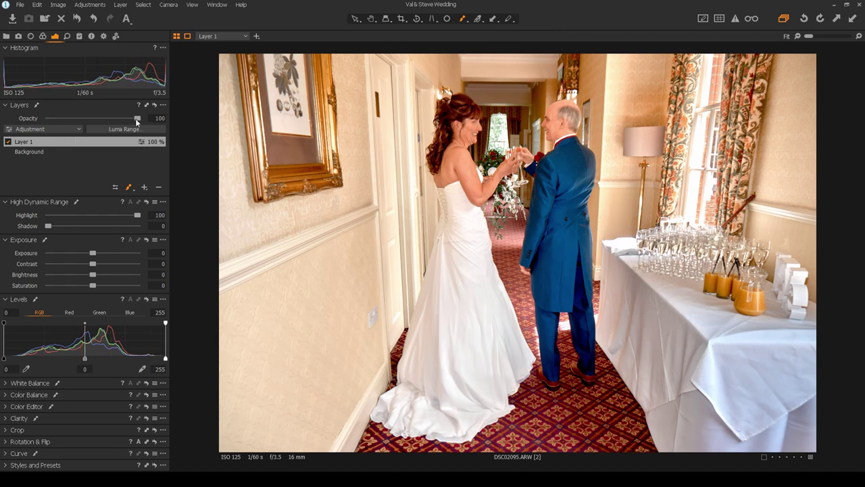
left_click_drag(135, 118, 98, 133)
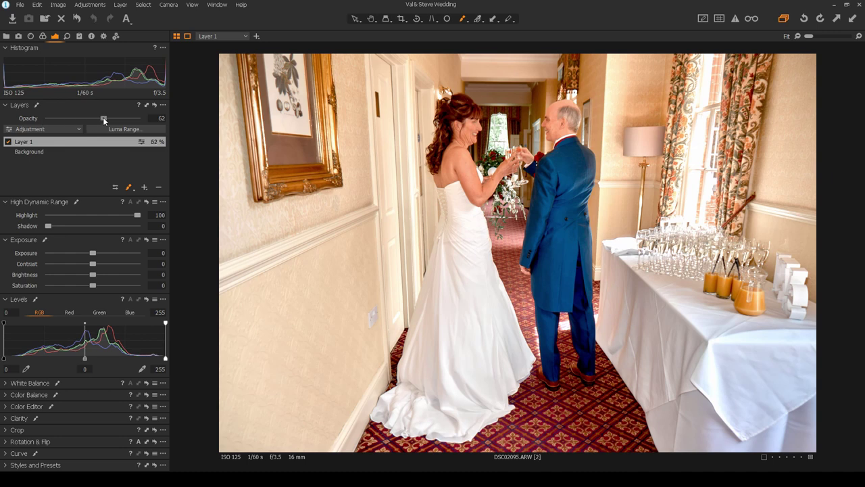
left_click_drag(103, 117, 109, 122)
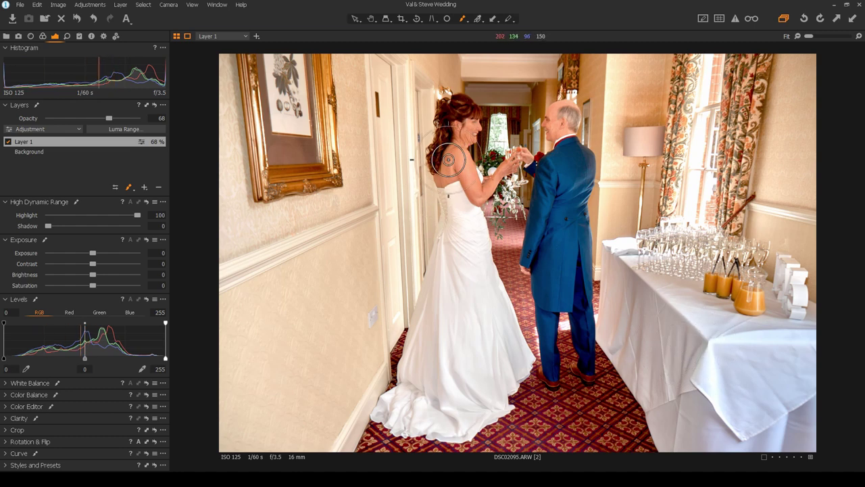
Preview the Background's Skin Tone color range in the Color Editor, and create a masked layer from that selection
left_click(370, 20)
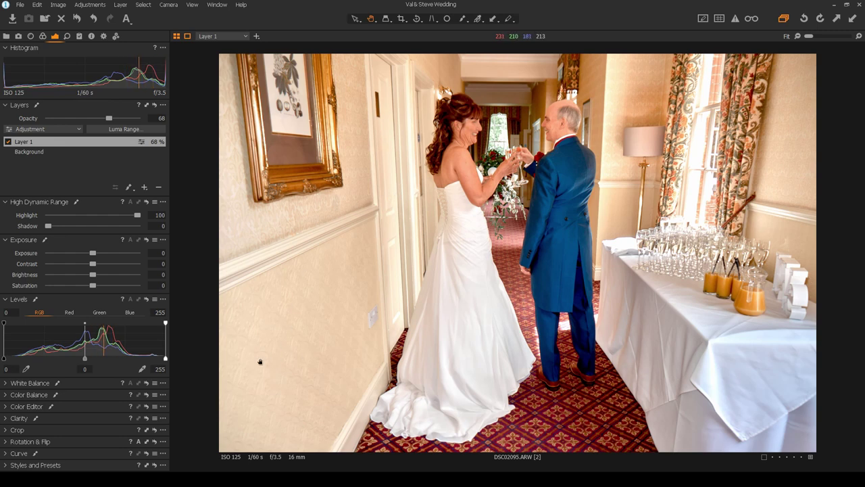
left_click(36, 153)
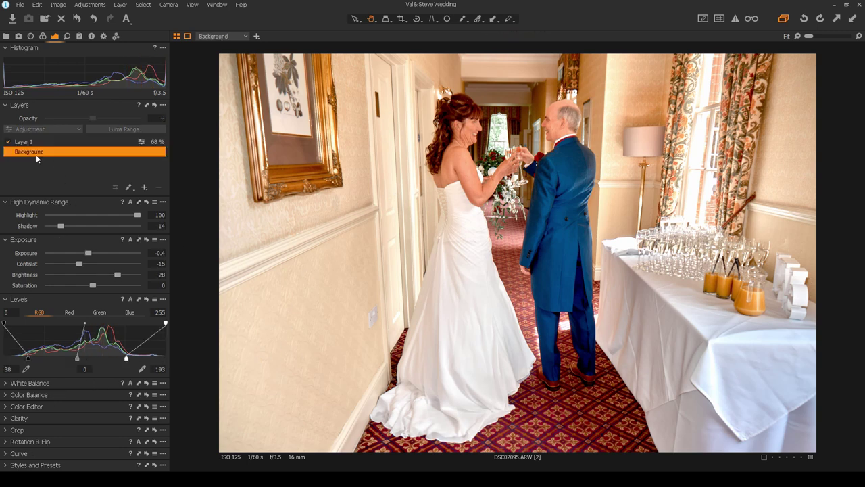
left_click(48, 405)
left_click(70, 141)
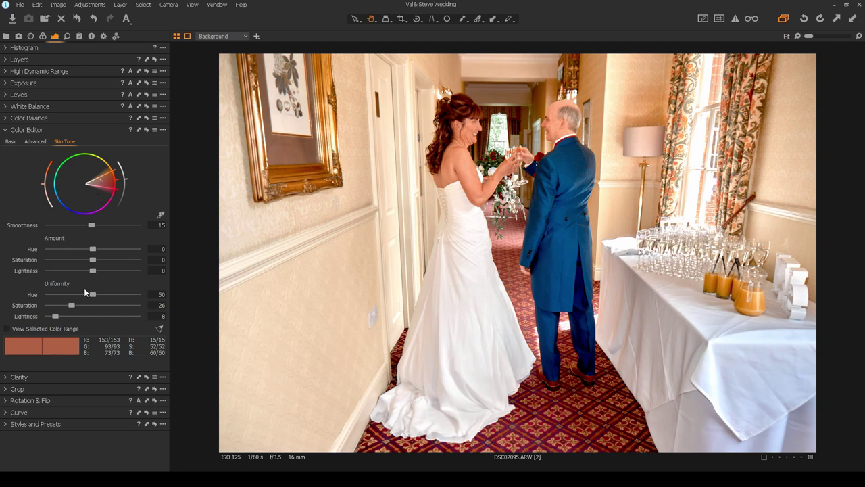
left_click(7, 329)
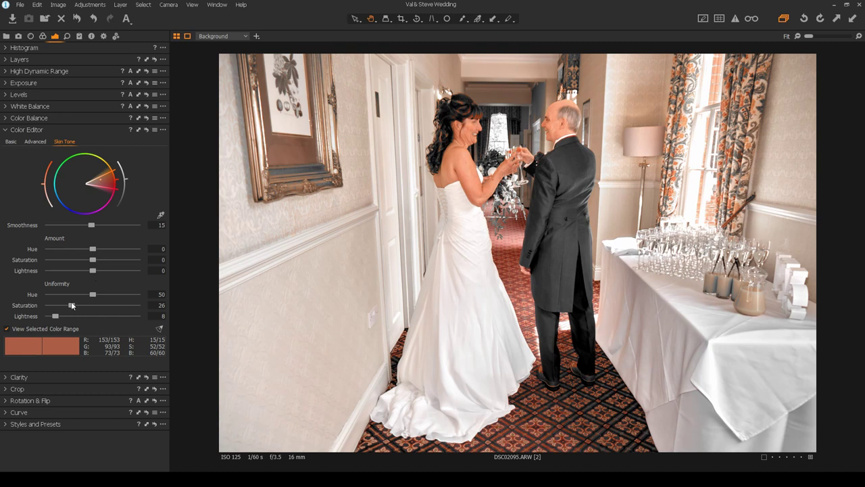
left_click(7, 330)
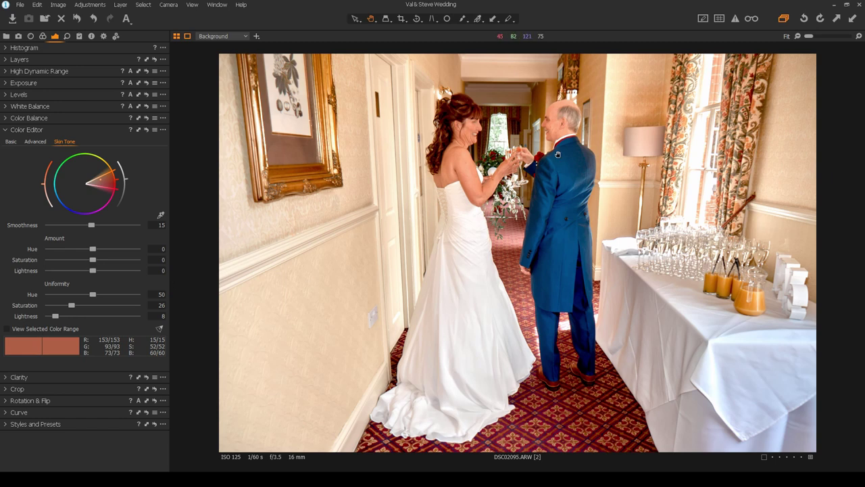
left_click(163, 130)
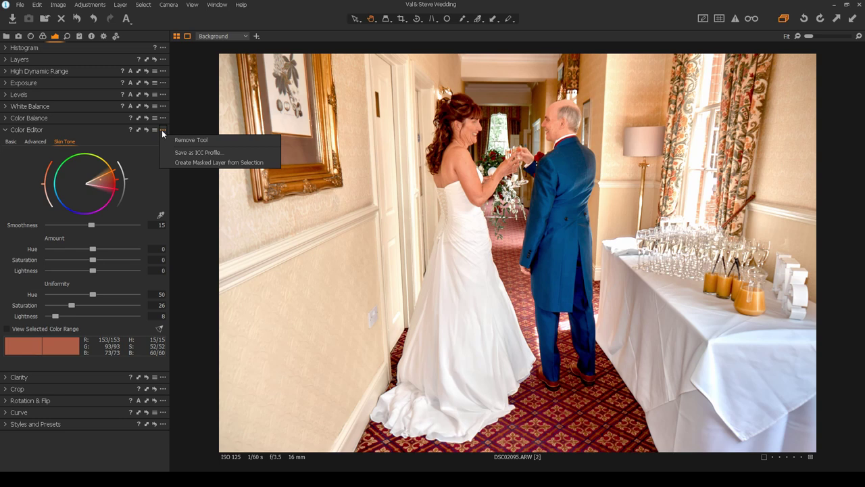
left_click(195, 162)
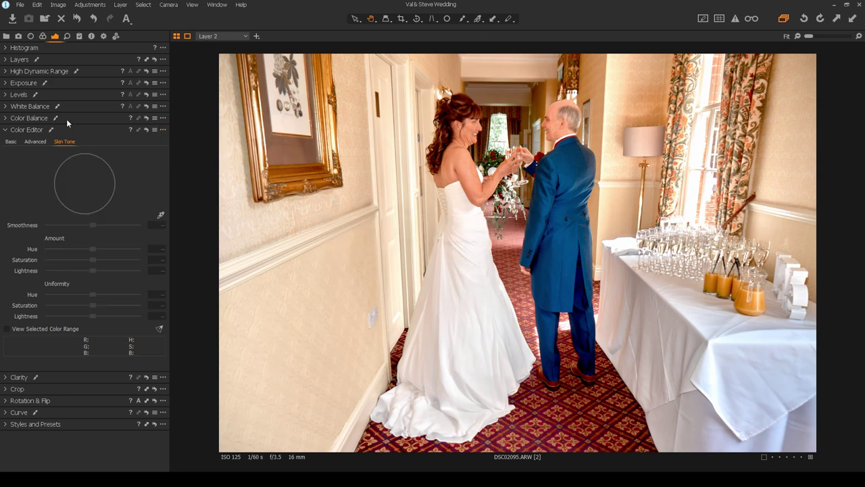
Apply the Smooth Skin user style to the selected skin layer, Layer 2
left_click(33, 61)
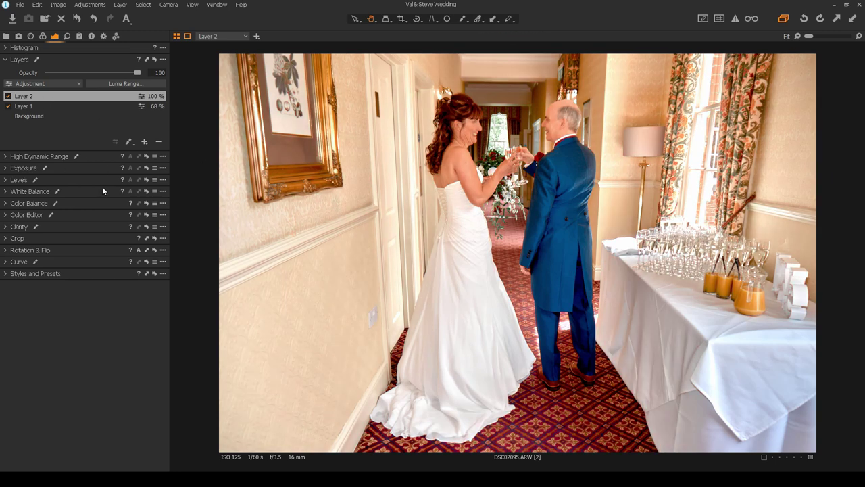
left_click(50, 274)
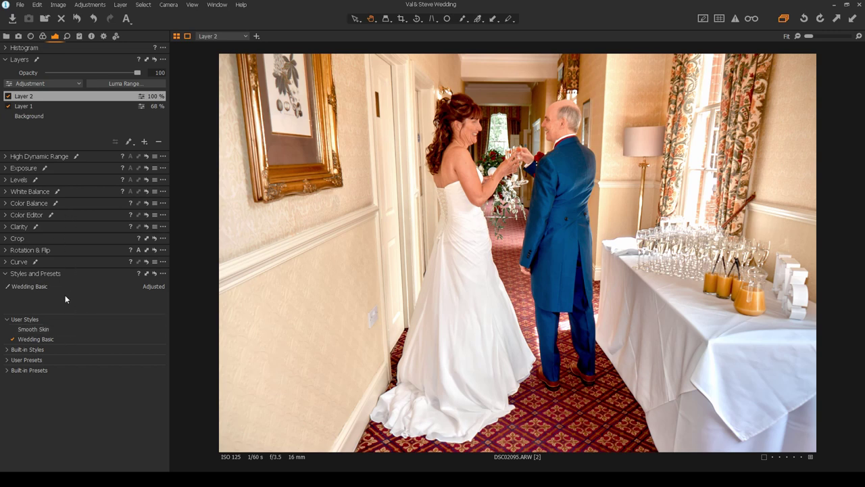
right_click(33, 331)
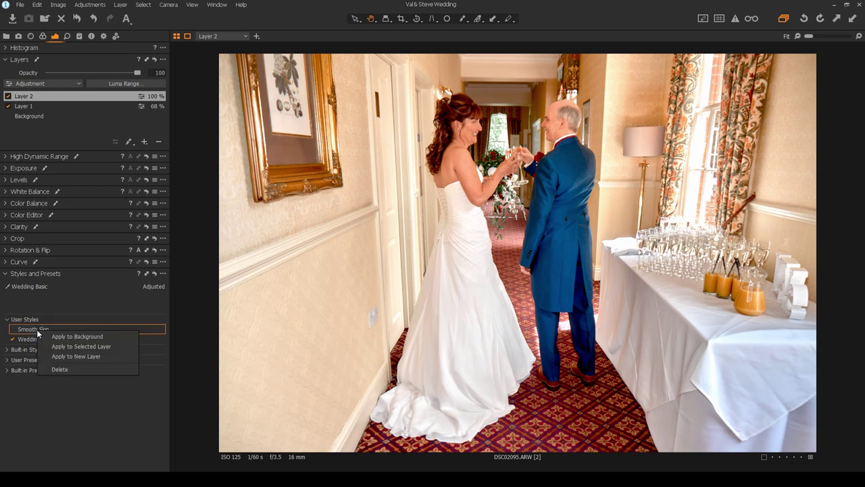
left_click(68, 346)
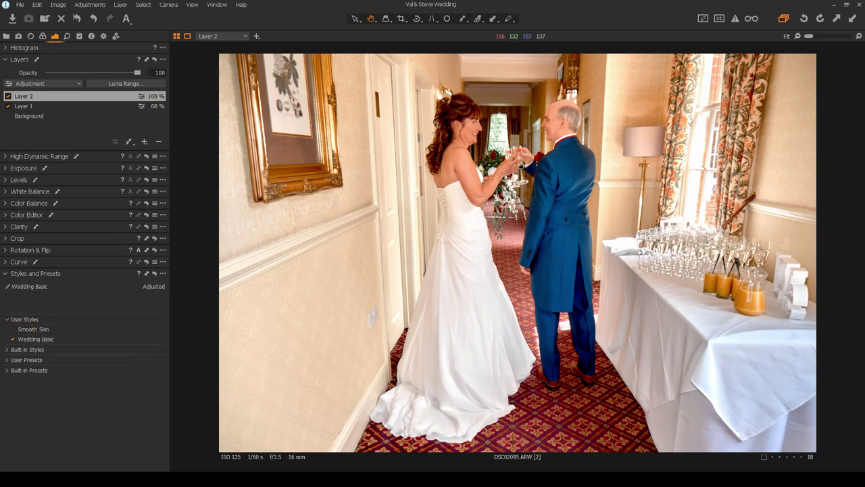
Compare the couple's skin up close with Layer 2 switched off and on
scroll(470, 132, "up", 2)
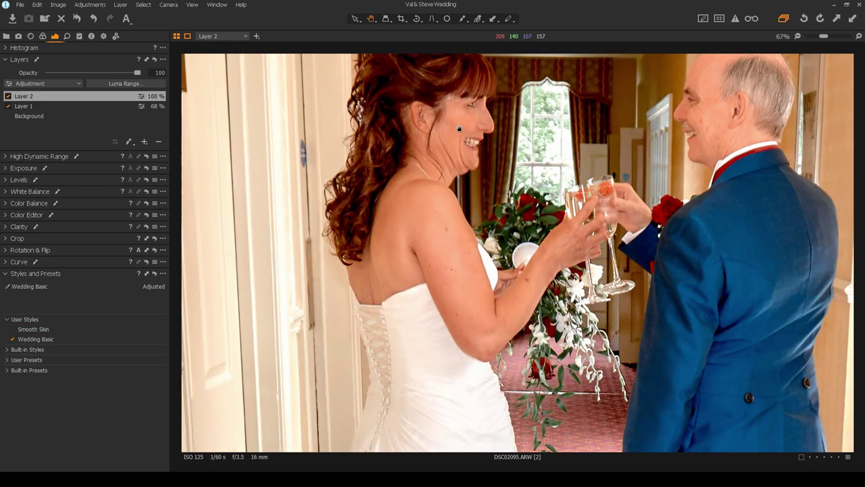
left_click(7, 96)
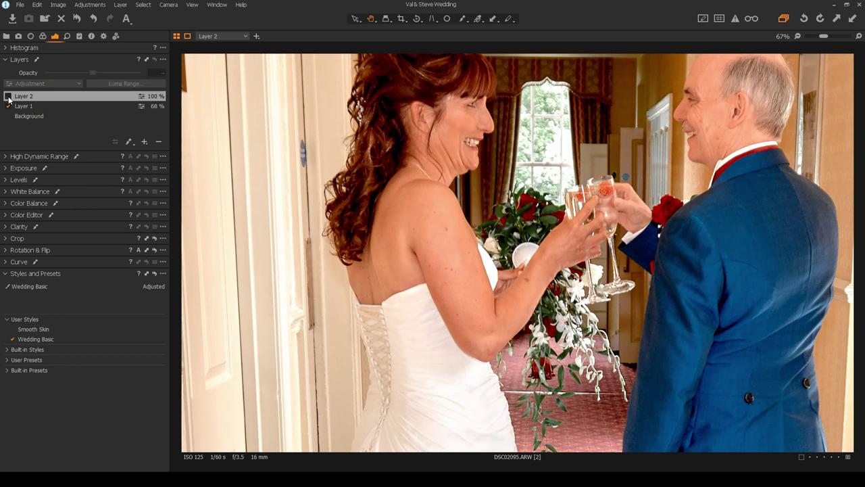
left_click(8, 97)
scroll(475, 236, "down", 1)
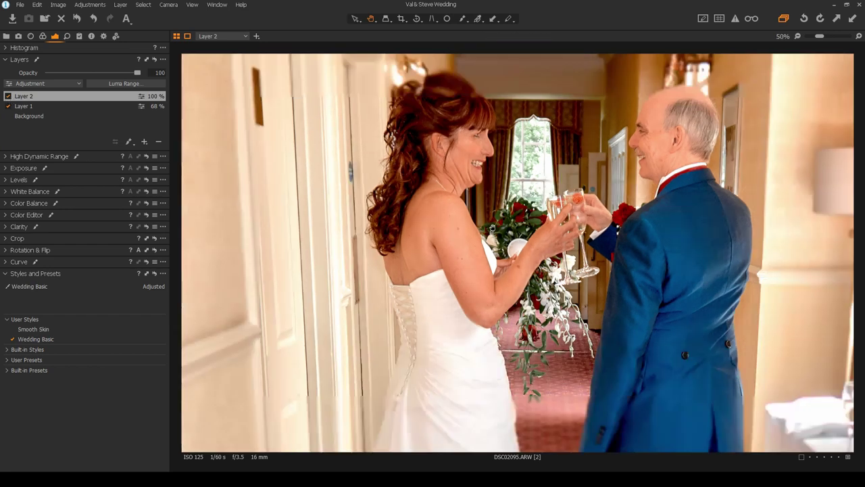
scroll(500, 209, "down", 1)
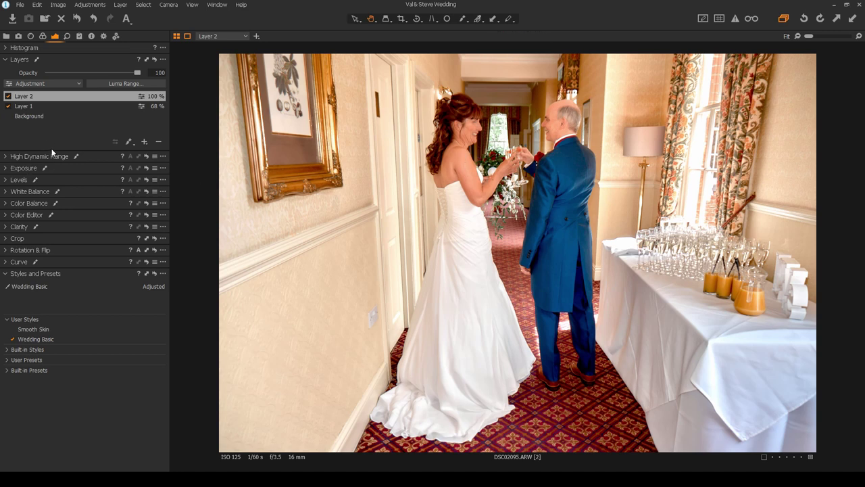
Review the Clarity, Sharpening and Noise Reduction settings of the skin-smoothing layer
left_click(18, 227)
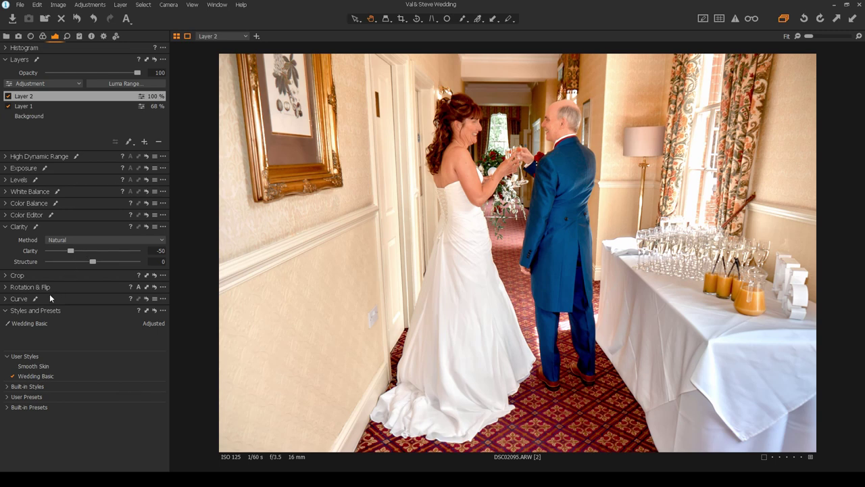
left_click(68, 38)
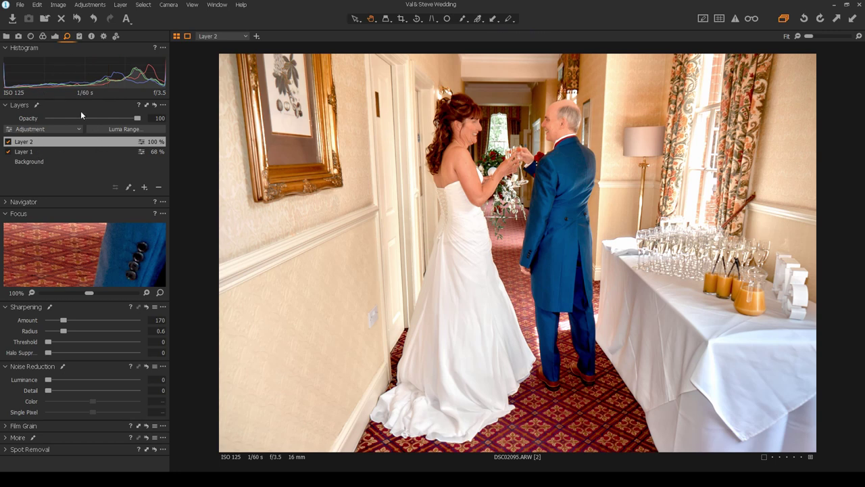
left_click(55, 37)
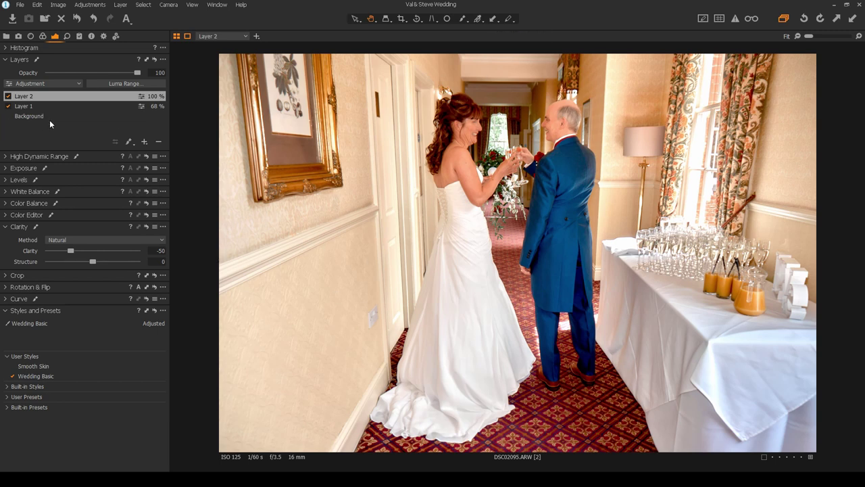
Add a new layer and draw a large elliptical radial gradient mask centered between the bride and groom
left_click(144, 143)
key("b")
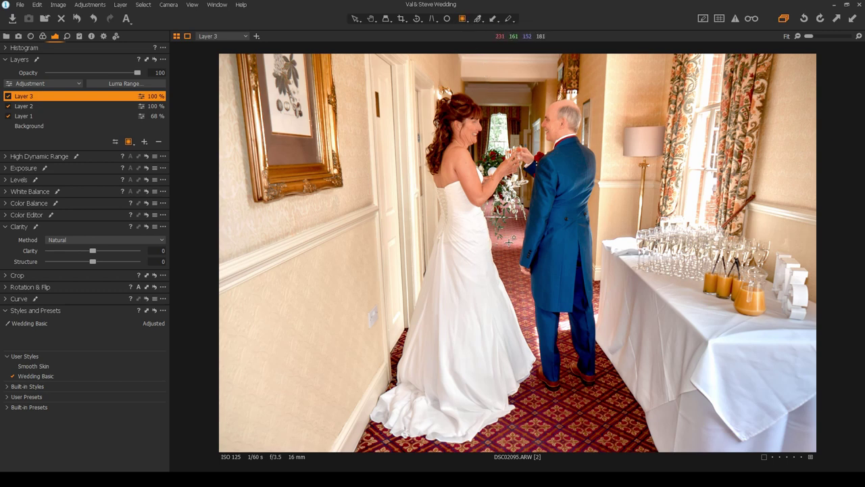
left_click_drag(510, 242, 748, 429)
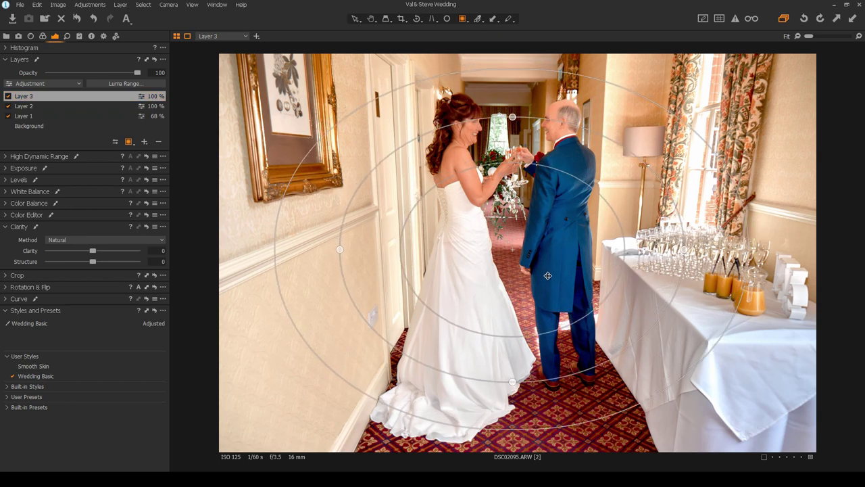
left_click_drag(510, 244, 513, 250)
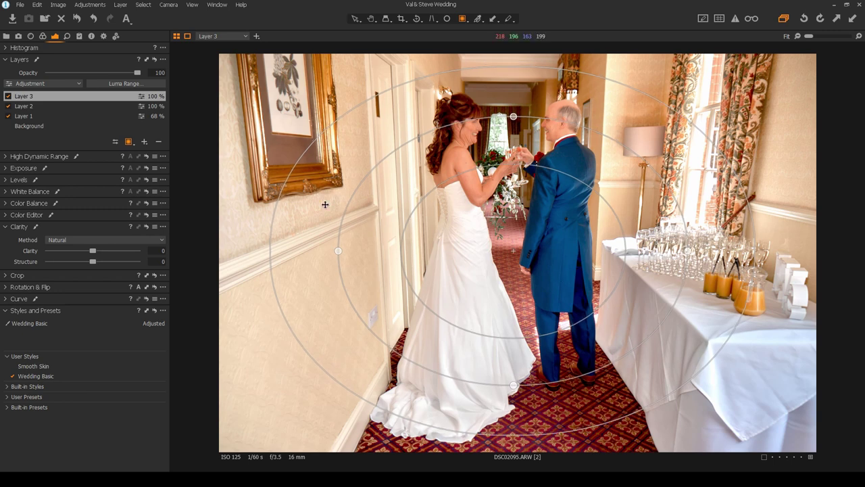
Lower the radial gradient layer's Brightness to -7, and undo the last adjustment
left_click(48, 168)
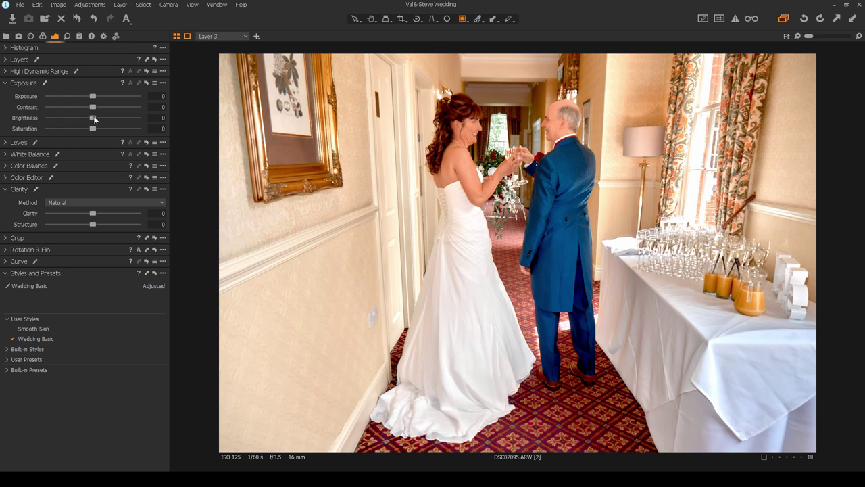
left_click_drag(93, 117, 94, 121)
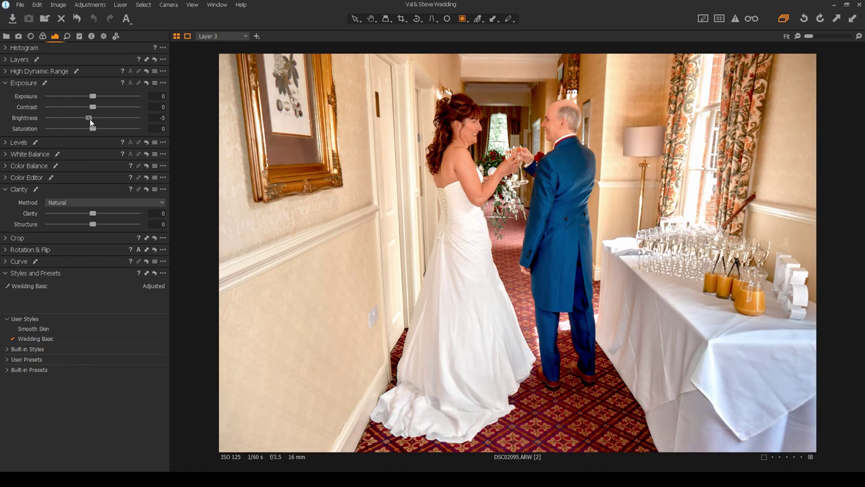
left_click_drag(90, 122, 91, 123)
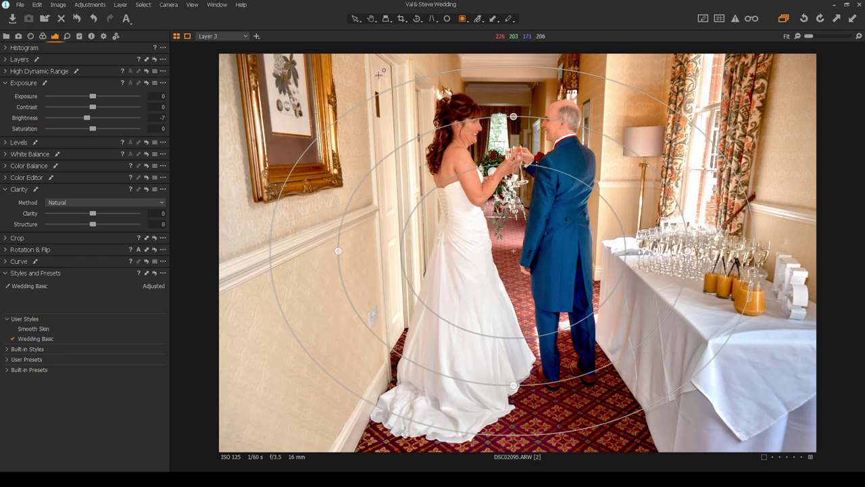
left_click(370, 20)
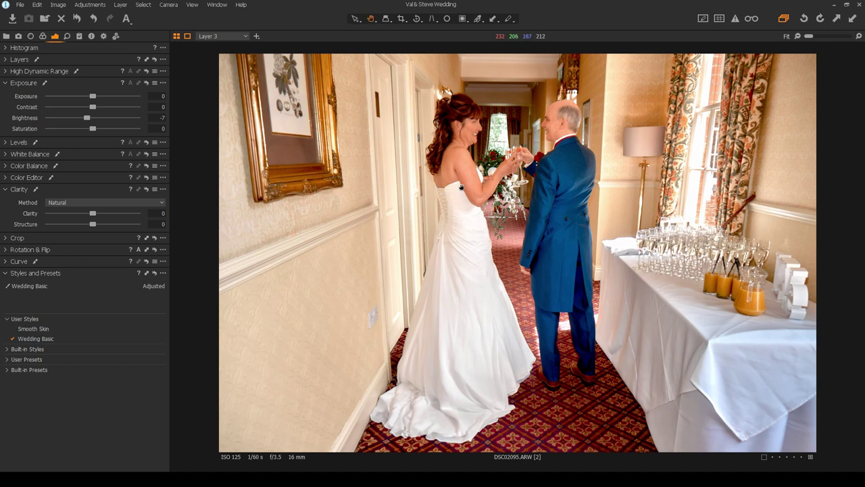
key("ctrl+z")
Select Layer 2 and compare the photo with it switched off and on
left_click(29, 58)
left_click(27, 106)
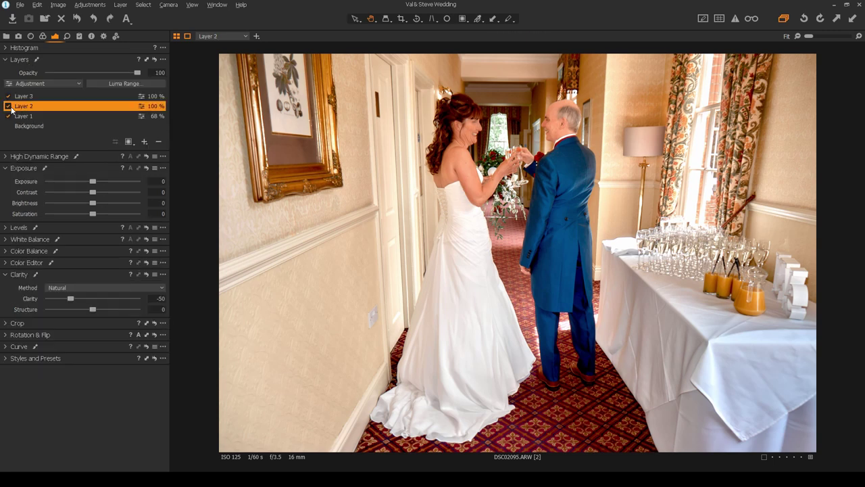
left_click(8, 106)
left_click(9, 106)
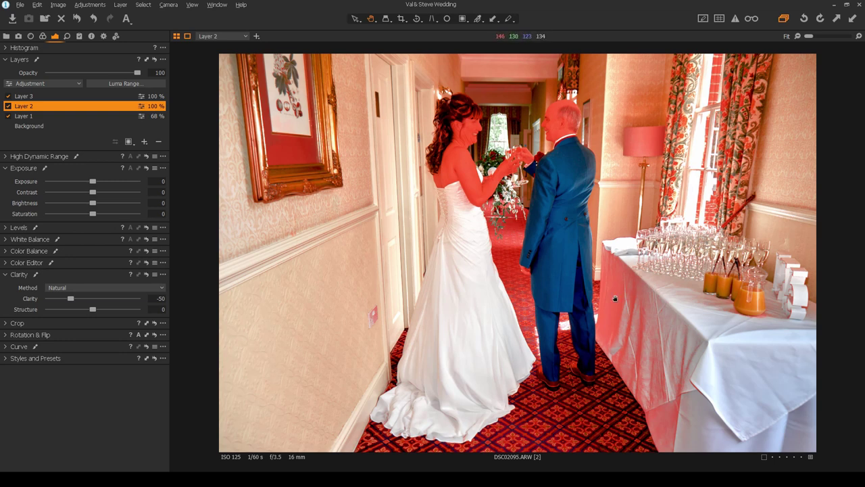
Brush over Layer 2's mask on the carpet between the bride and groom, and hide the mask overlay
key("b")
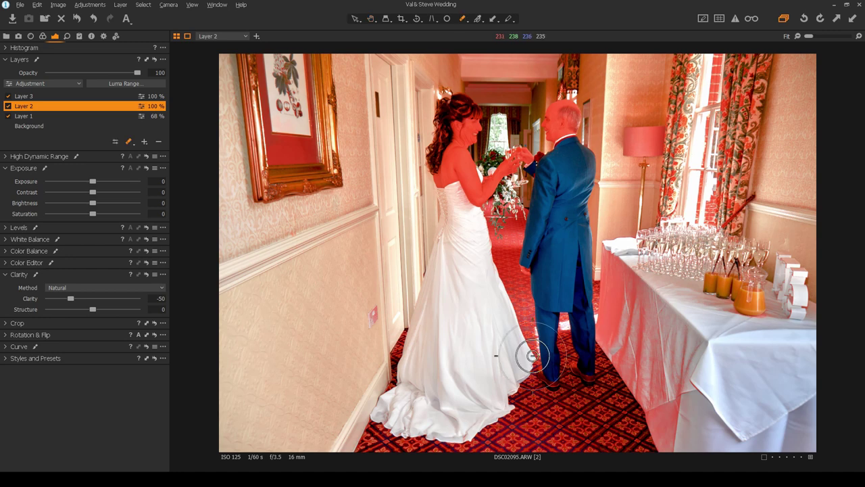
mouse_move(499, 233)
left_mouse_down()
mouse_move(487, 257)
mouse_move(507, 285)
mouse_move(579, 303)
mouse_move(528, 240)
left_mouse_up()
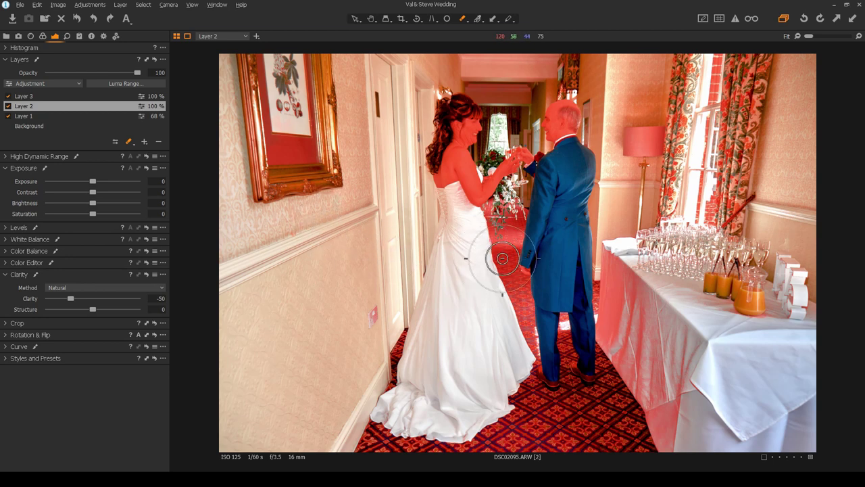
key("m")
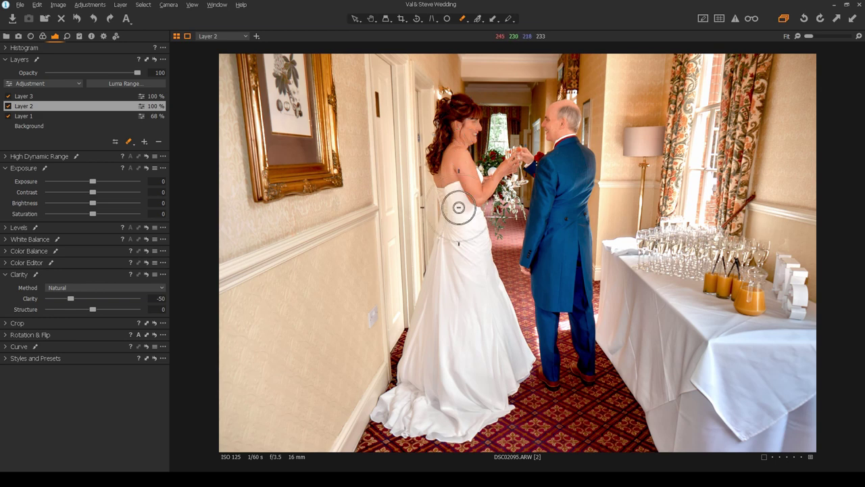
left_click(371, 19)
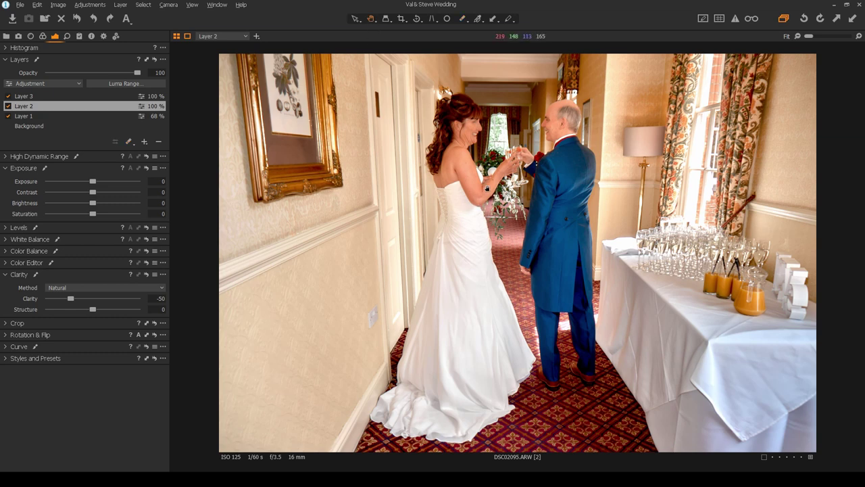
Remove the mole on the bride's forearm using the Remove Spot tool with a reduced brush size
left_click(491, 180)
left_click(491, 180)
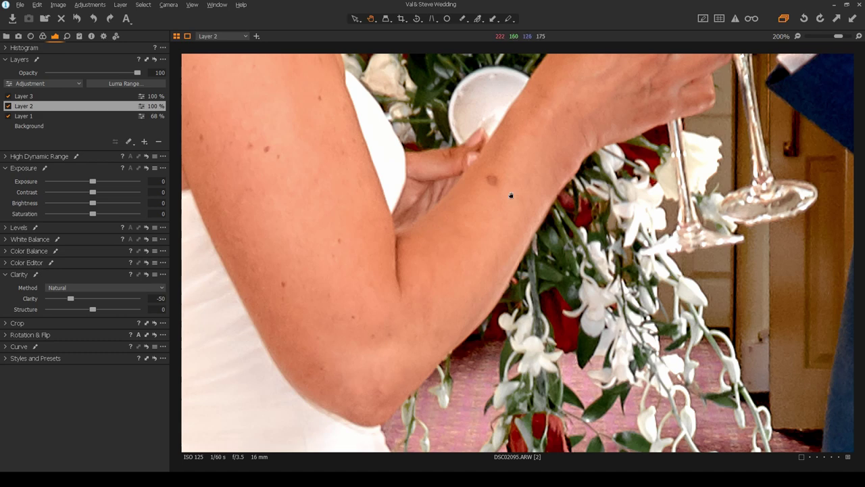
scroll(531, 189, "down", 3)
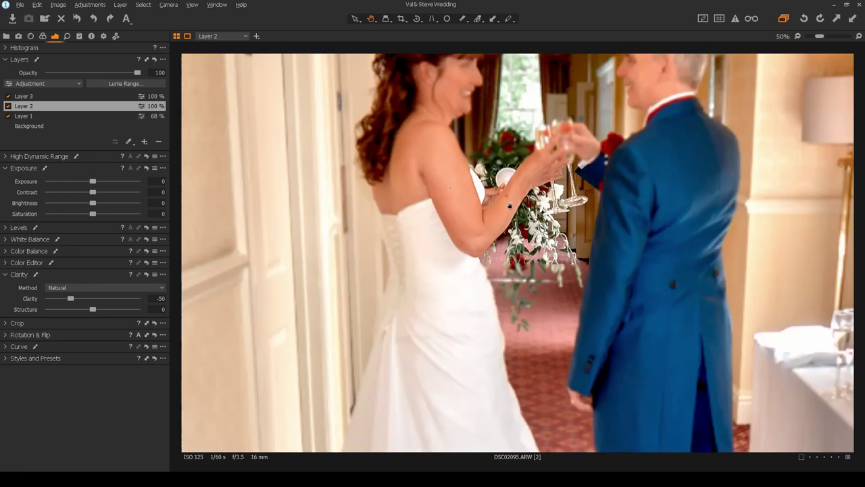
scroll(509, 208, "up", 1)
scroll(453, 190, "up", 1)
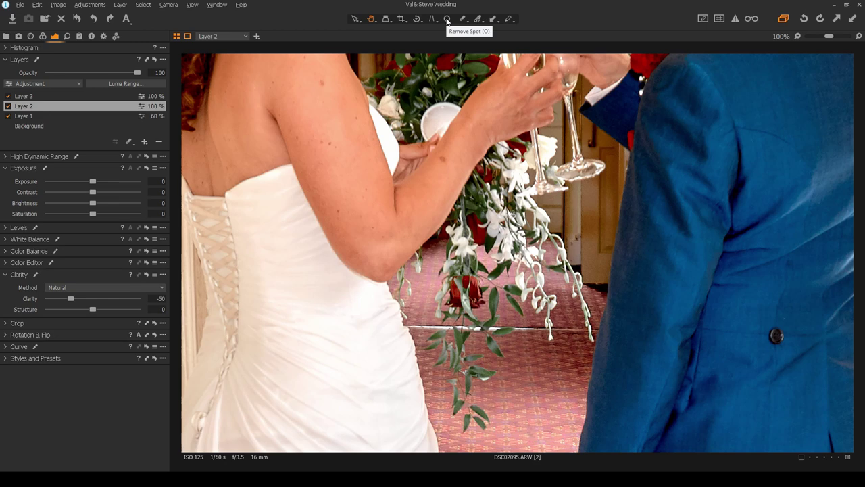
left_click(447, 20)
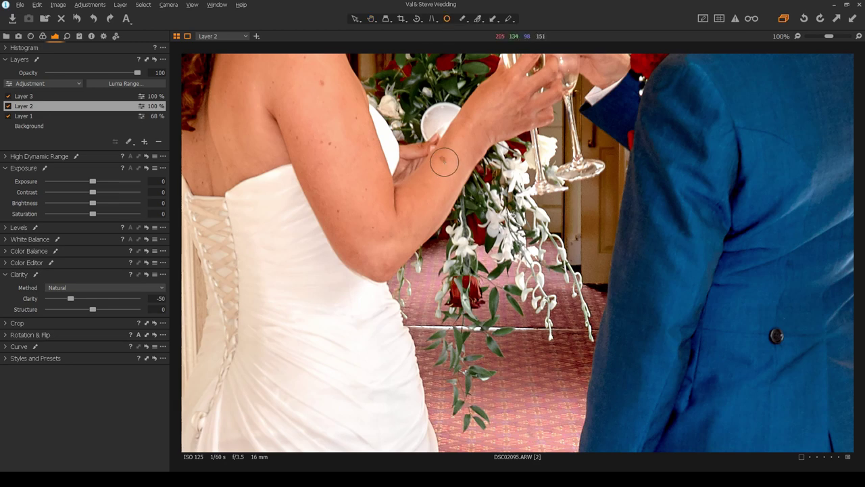
key("bracketleft")
key("bracketleft")
key("bracketleft")
key("bracketleft")
left_click(442, 158)
key("ctrl+0")
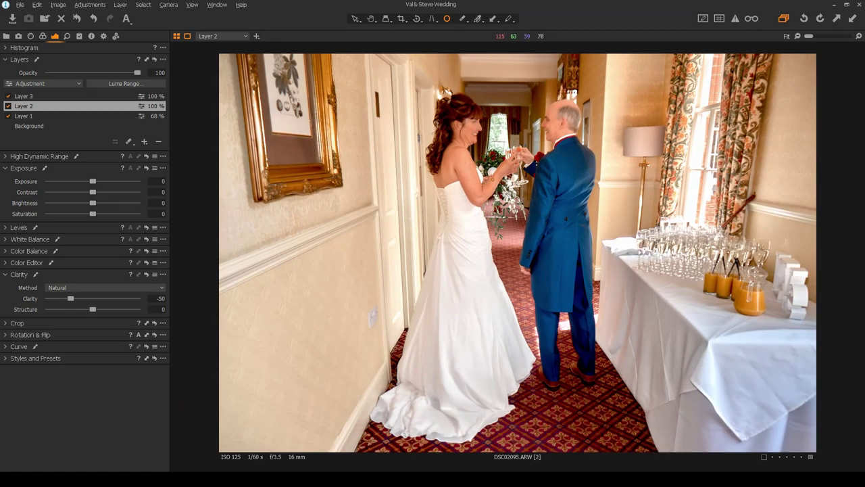
left_click(370, 18)
left_click(446, 19)
scroll(480, 333, "up", 1)
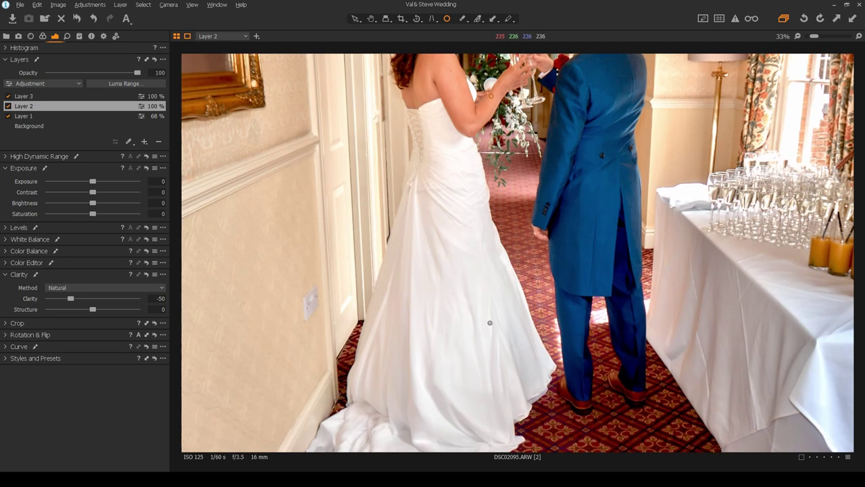
scroll(466, 276, "down", 1)
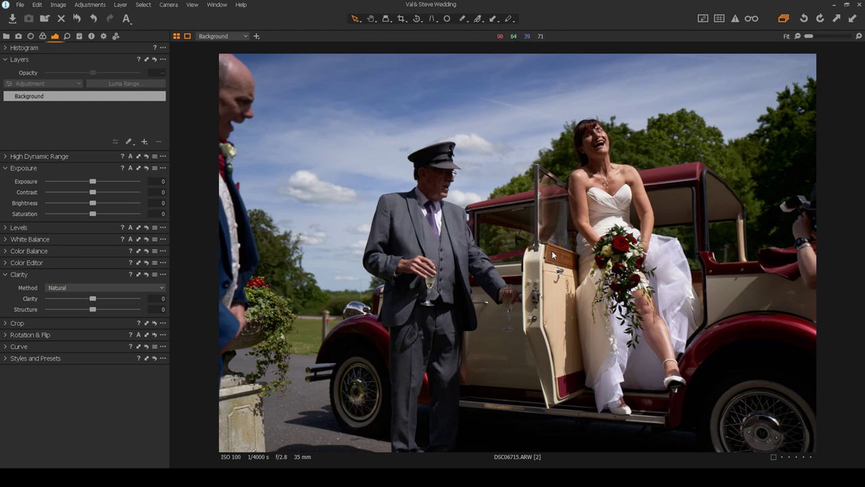
Apply the Wedding Basic user style to the vintage car photo and set its white balance mode to Daylight
left_click(6, 363)
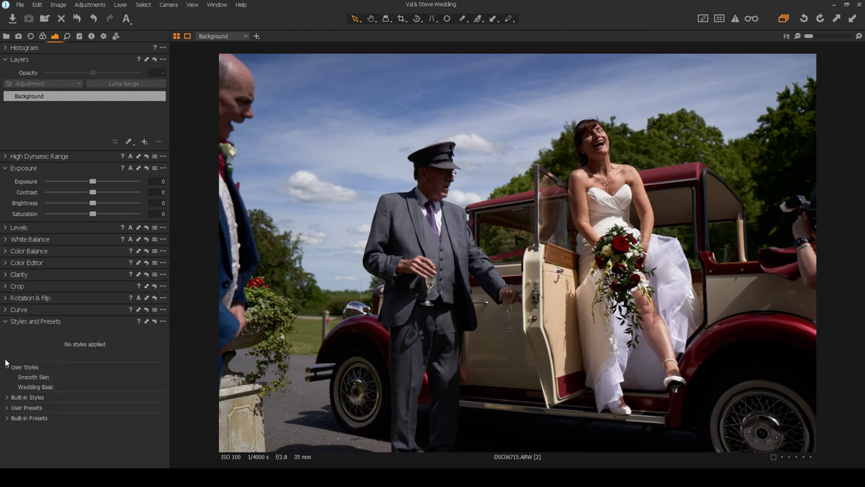
left_click(47, 390)
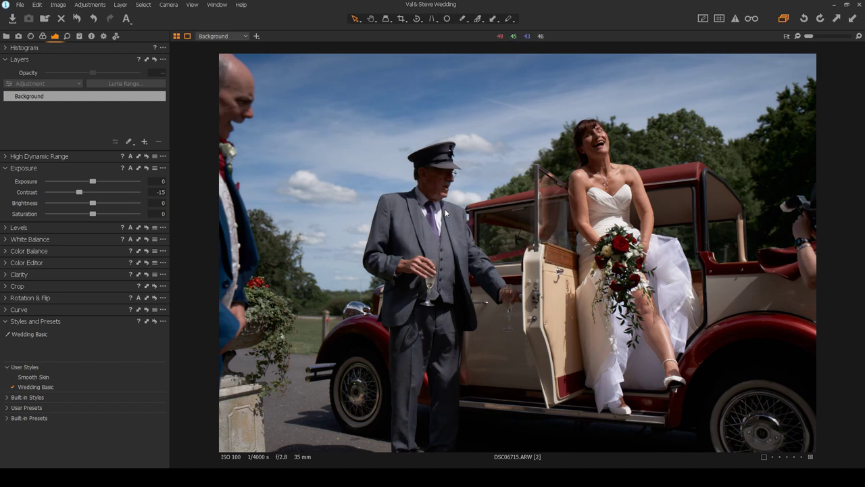
left_click(57, 239)
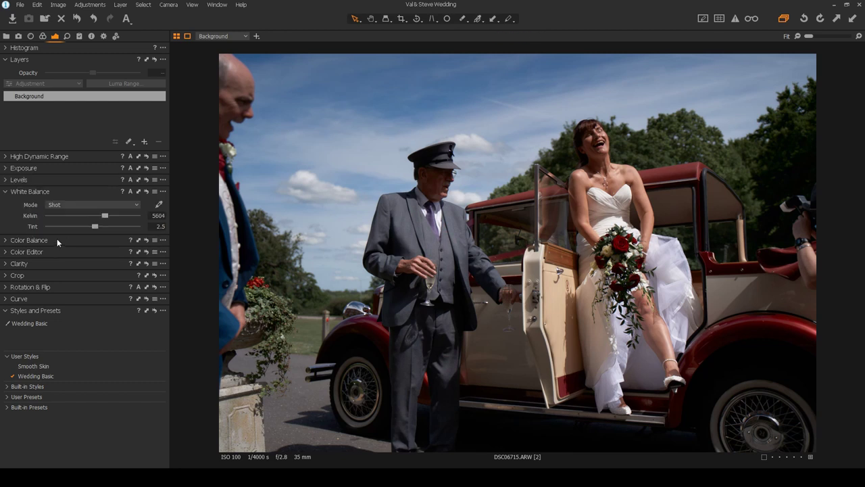
left_click(97, 205)
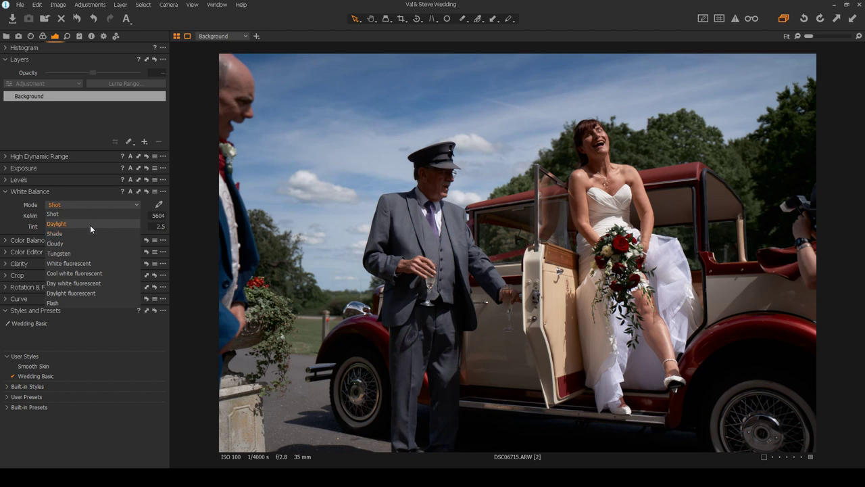
left_click(89, 223)
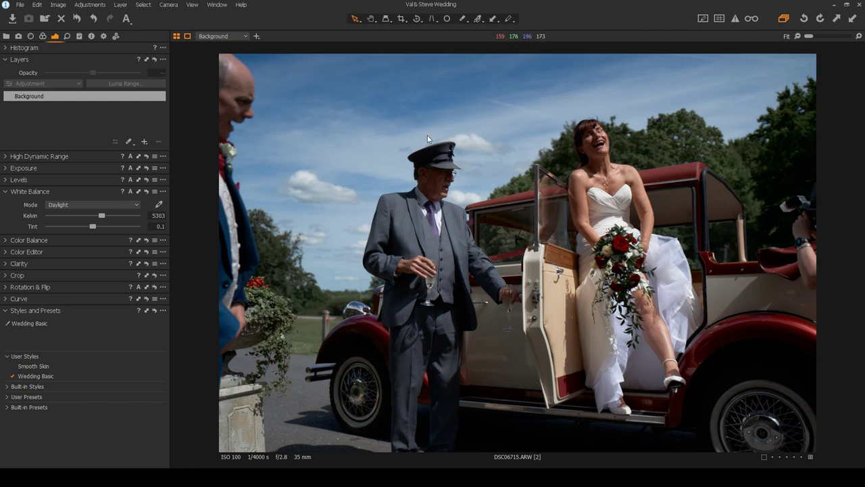
Crop the photo to about 16.73 × 11.15 in around the chauffeur and bride, excluding the people at both edges
left_click(400, 18)
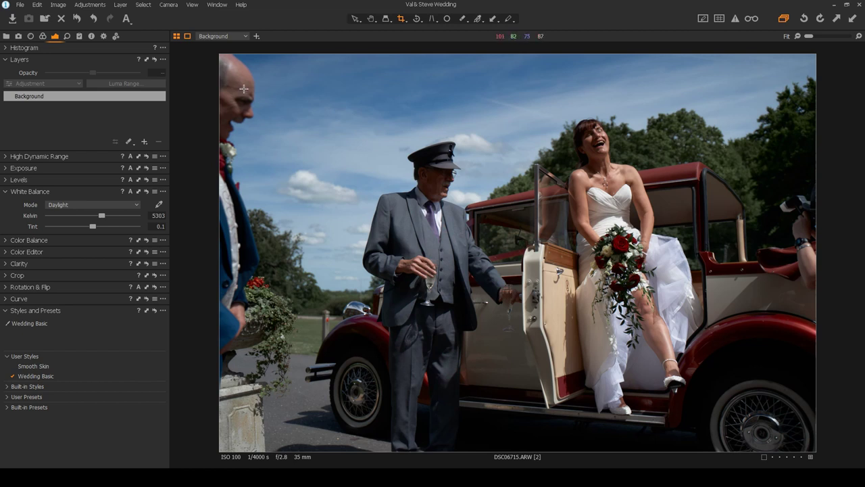
right_click(310, 105)
left_click_drag(219, 54, 277, 152)
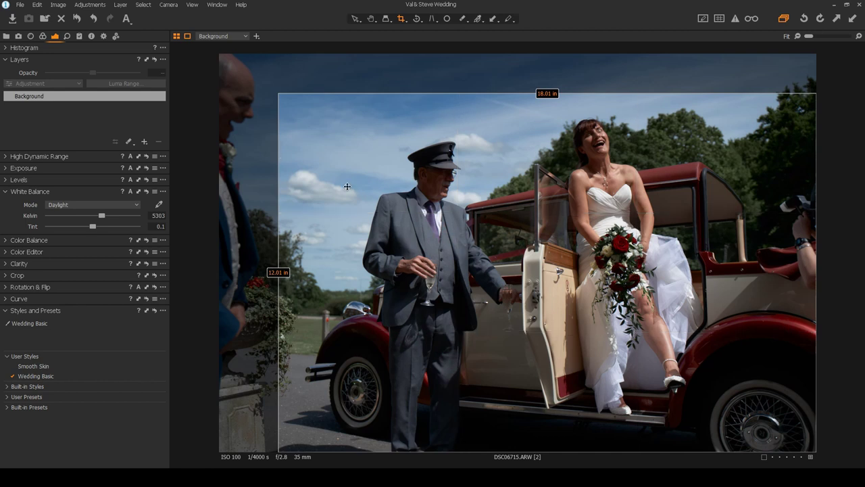
left_click_drag(816, 451, 777, 414)
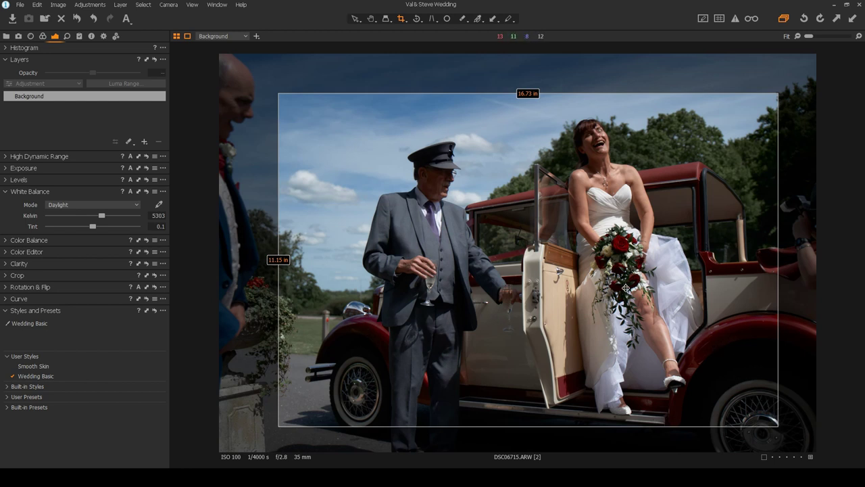
left_click_drag(626, 288, 627, 300)
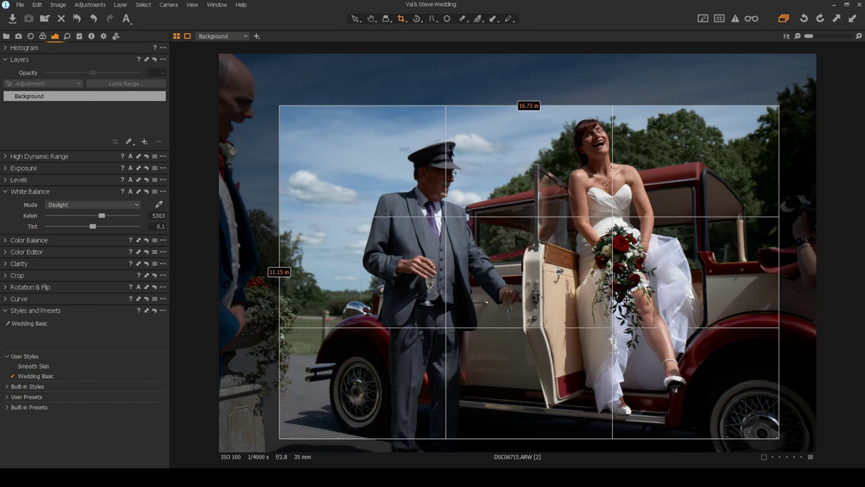
left_click_drag(627, 300, 661, 312)
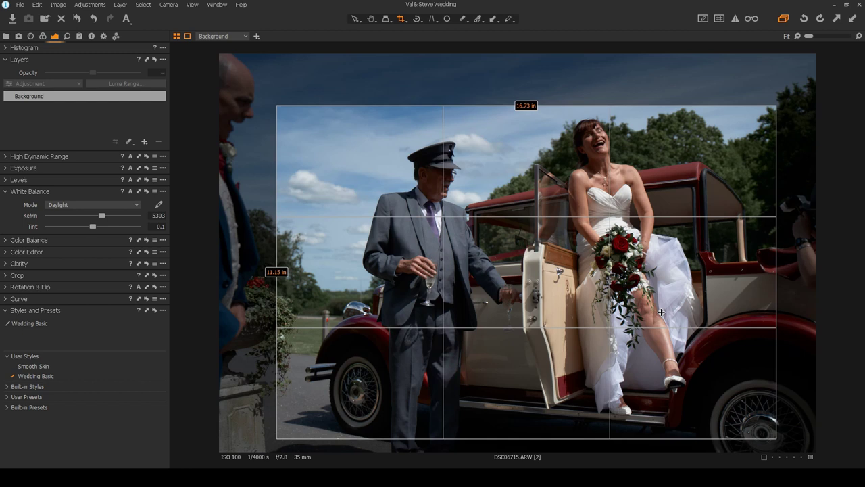
left_click_drag(661, 312, 687, 308)
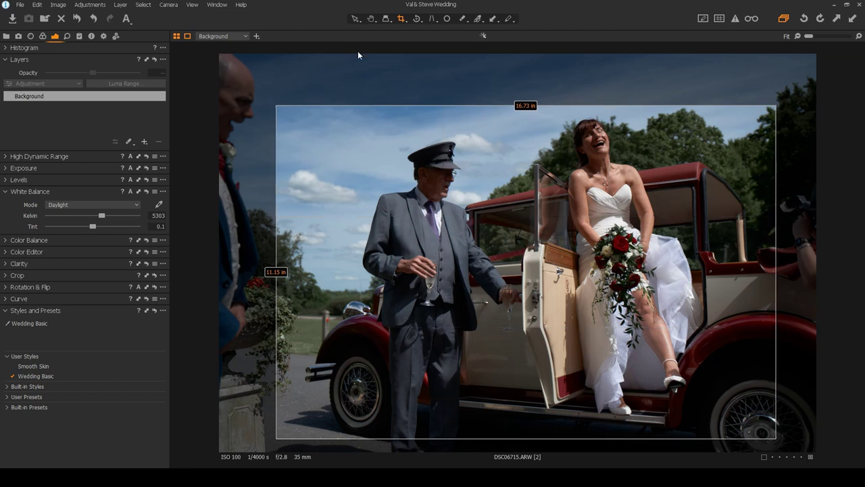
left_click(372, 20)
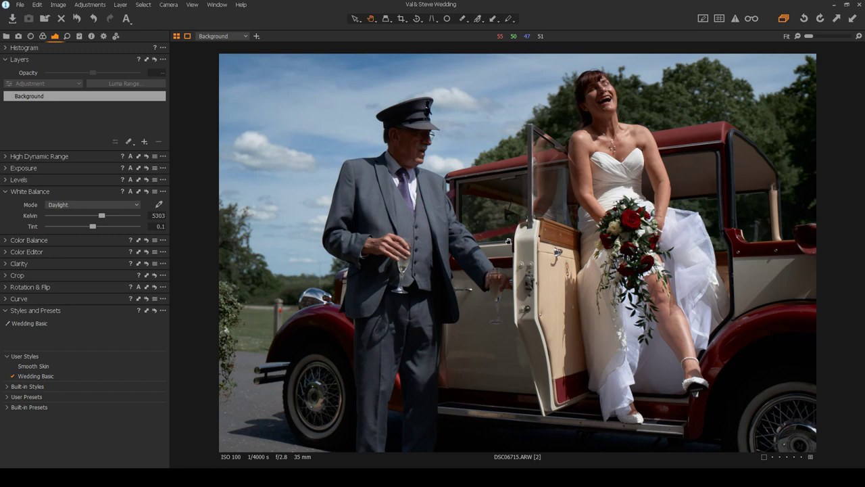
Set the High Dynamic Range Highlight to 100 and Shadow to 50
left_click(5, 158)
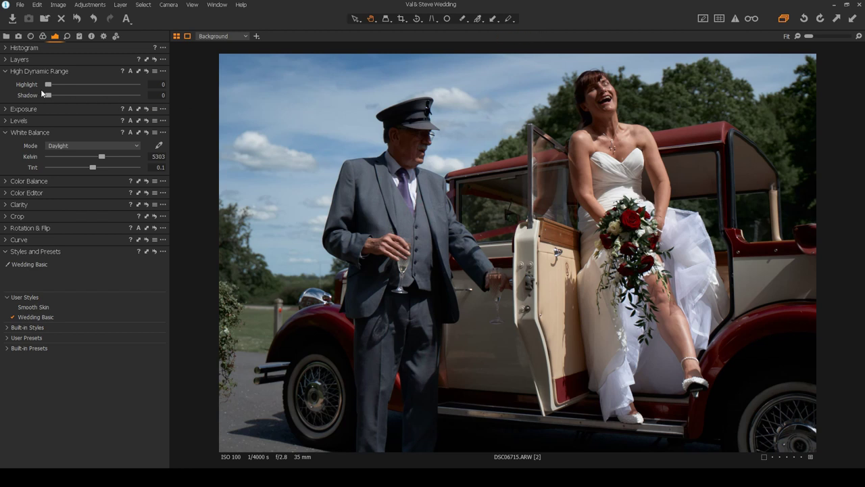
left_click_drag(48, 84, 161, 85)
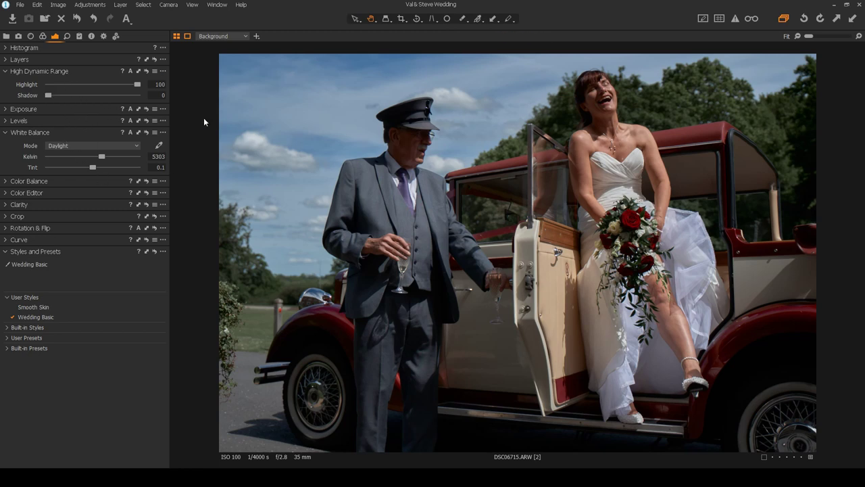
left_click_drag(46, 96, 85, 98)
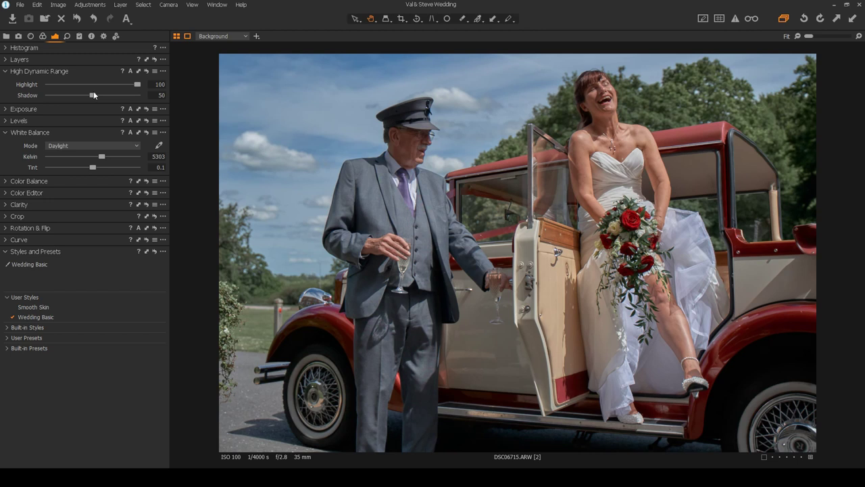
Show the histogram, and set the RGB Levels input white point to 214 and black point to 10
left_click(6, 110)
left_click(6, 169)
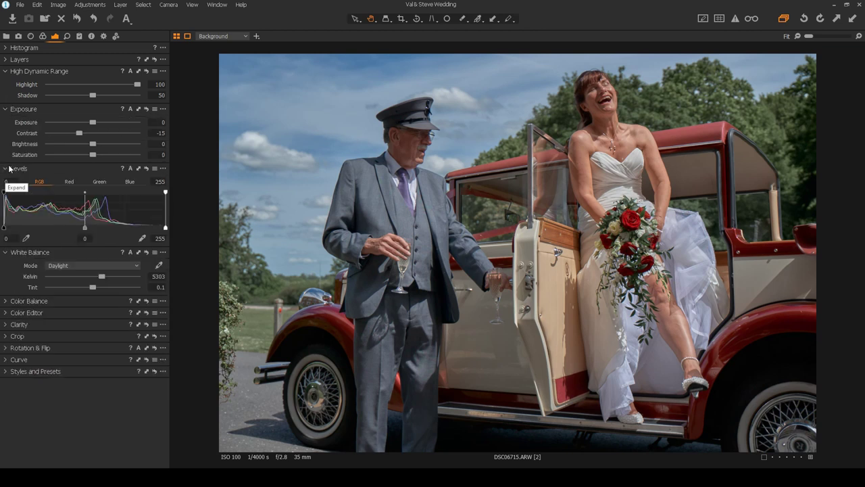
left_click(5, 48)
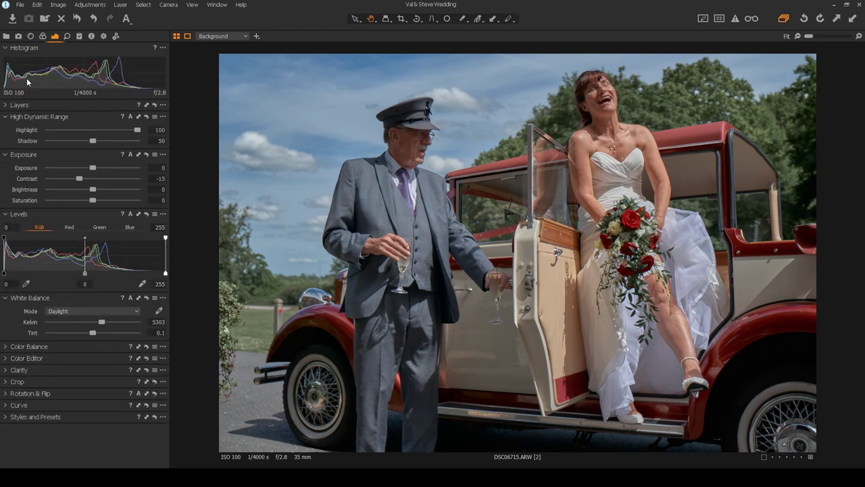
left_click(6, 117)
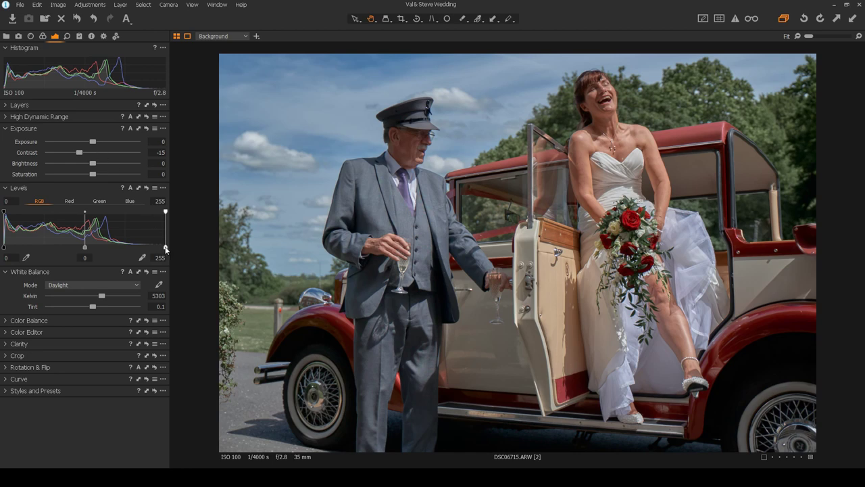
left_click_drag(165, 248, 140, 253)
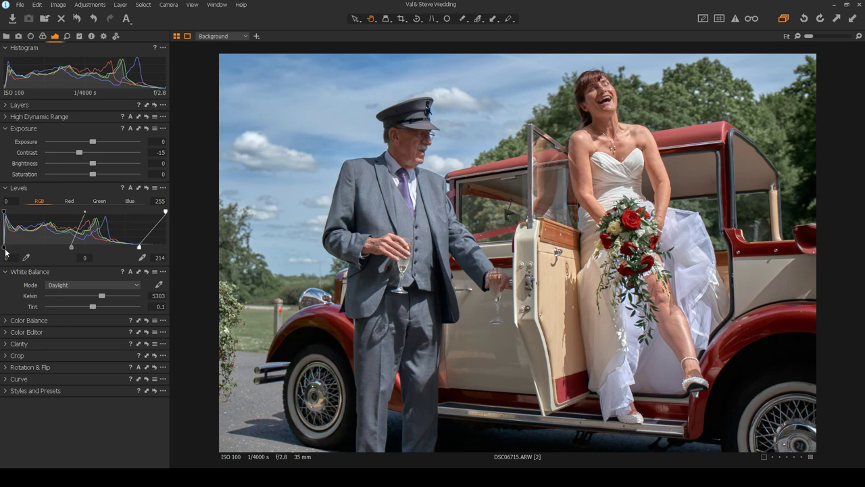
left_click_drag(5, 248, 11, 250)
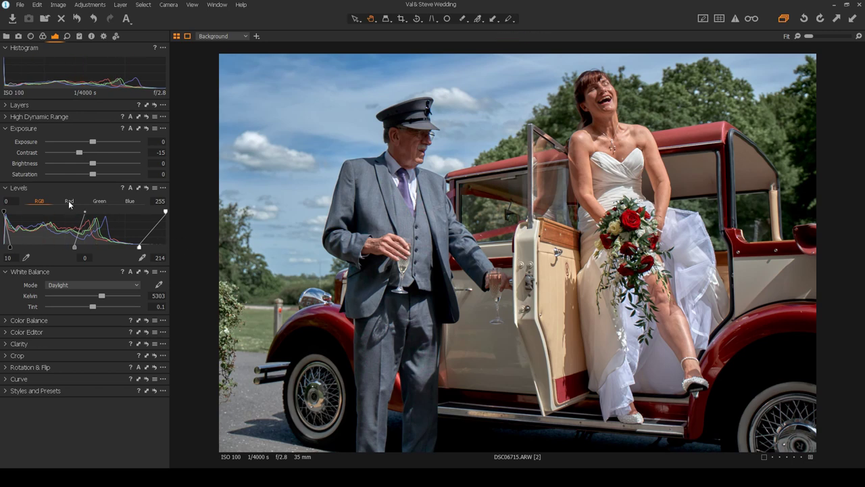
Raise Exposure to 0.1 and Brightness to 45, and ease the Levels input white point to 220
left_click(98, 142)
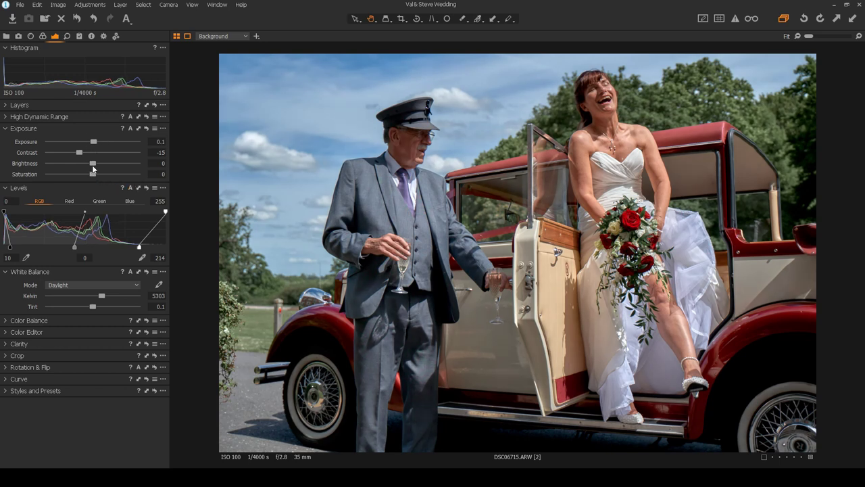
left_click_drag(93, 162, 133, 175)
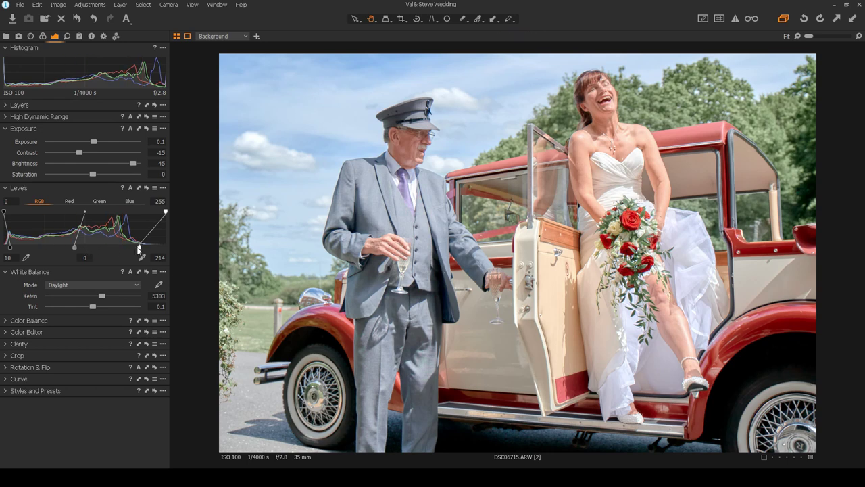
left_click_drag(139, 249, 144, 250)
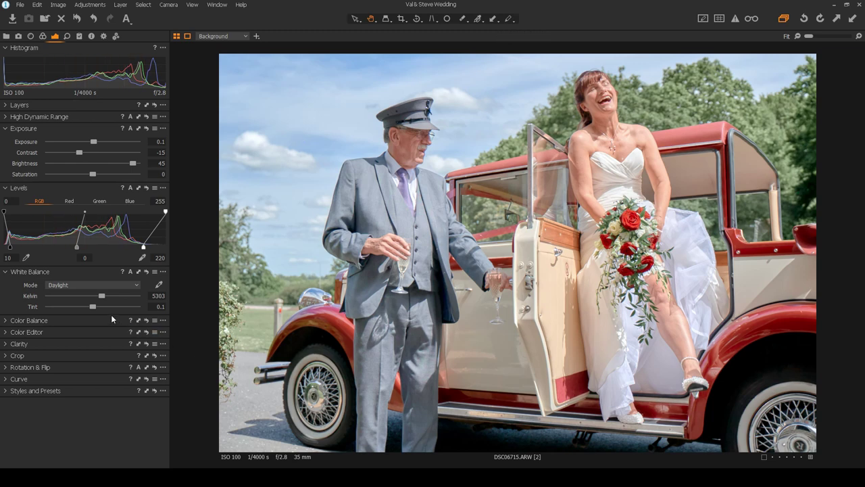
Set the green range in the advanced Color Editor to Saturation -27 and Lightness -37
left_click(62, 332)
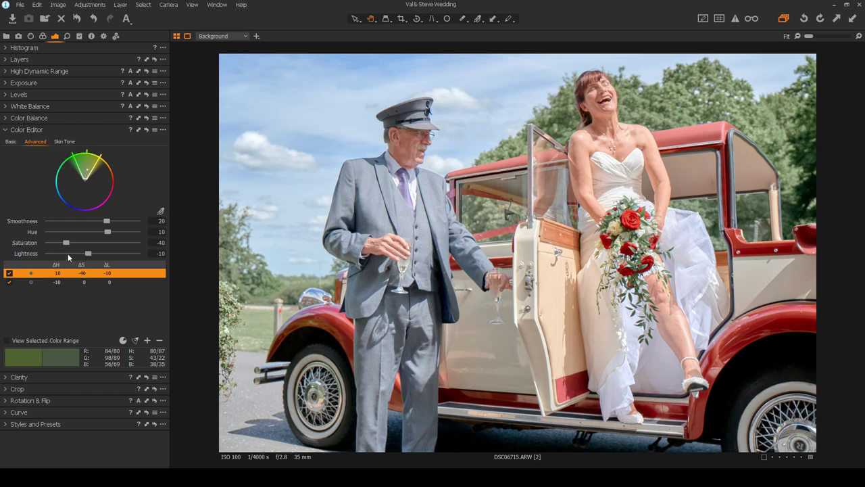
left_click_drag(67, 243, 70, 243)
left_click_drag(86, 254, 75, 254)
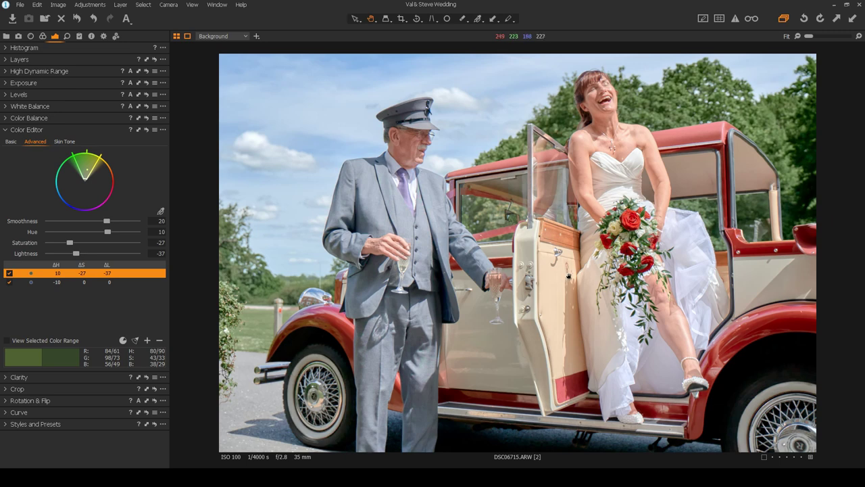
Set the blue range in the advanced Color Editor to Saturation 46 and Lightness -57
left_click(25, 284)
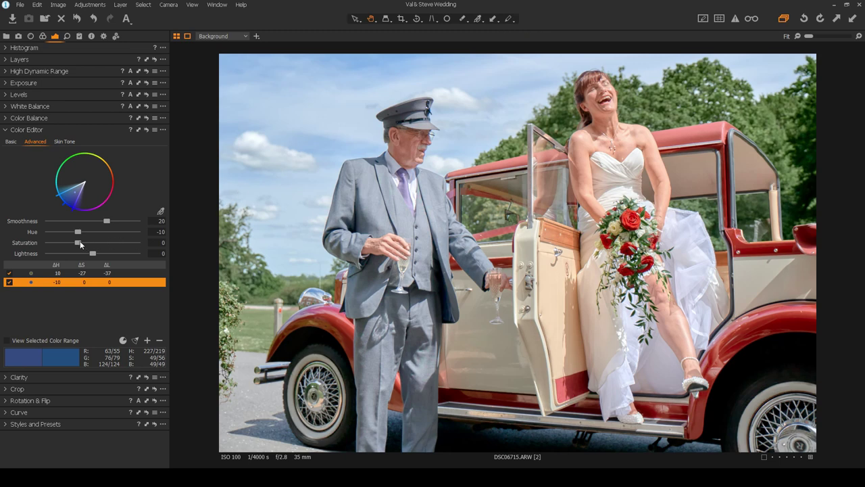
left_click_drag(83, 243, 95, 242)
left_click_drag(92, 253, 63, 256)
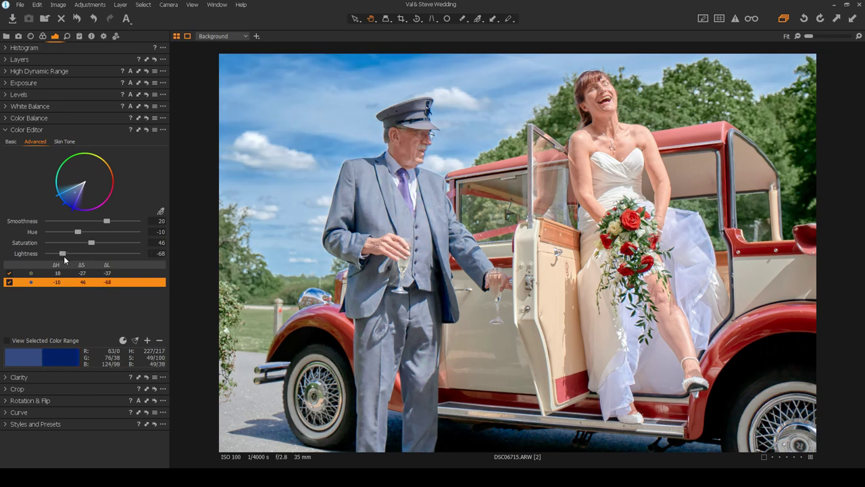
left_click_drag(63, 256, 66, 256)
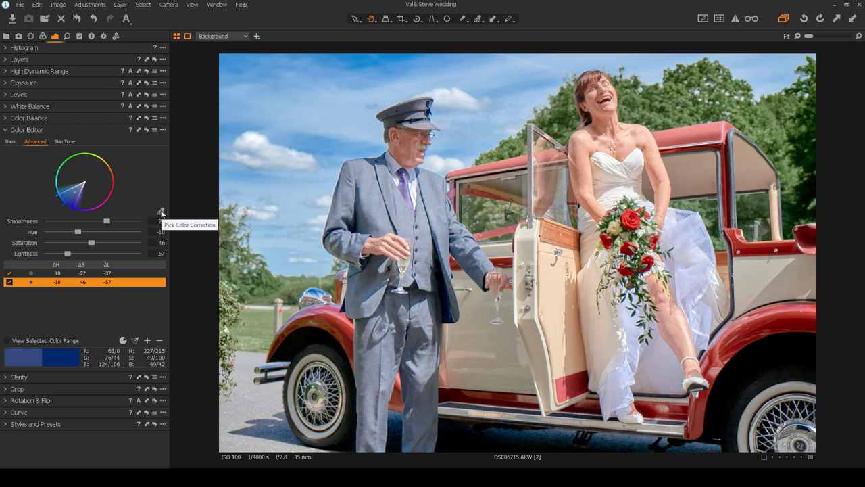
Pick the car's red in the advanced Color Editor, check the selected range, and set its Hue to -10 and Lightness to -7
left_click(161, 212)
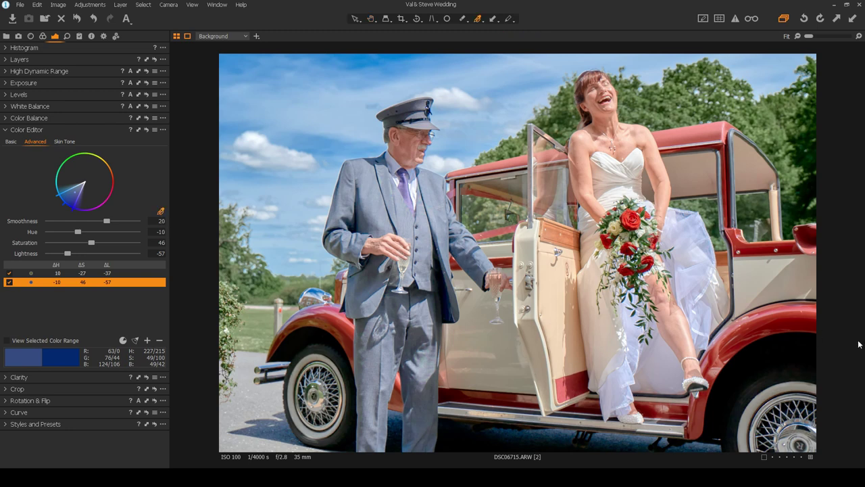
left_click(784, 319)
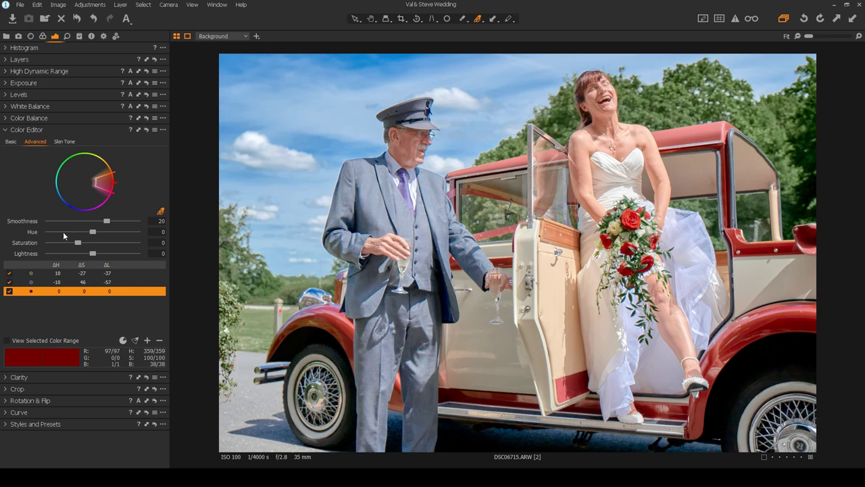
left_click(8, 341)
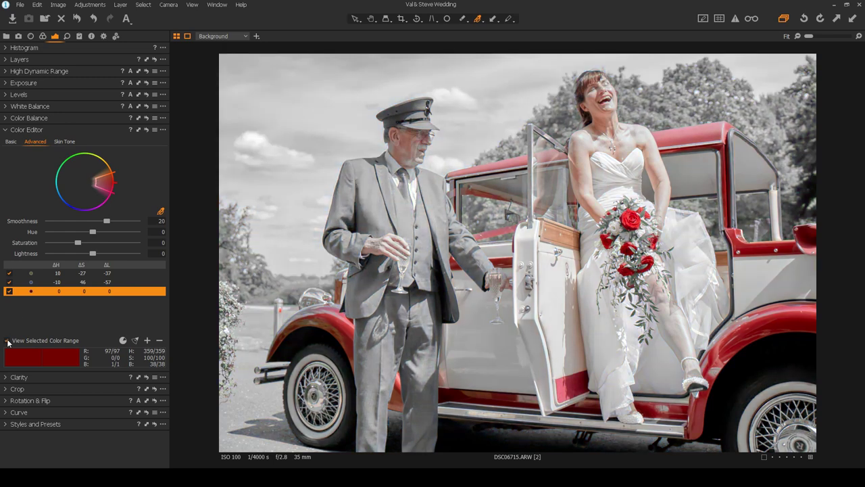
left_click(8, 341)
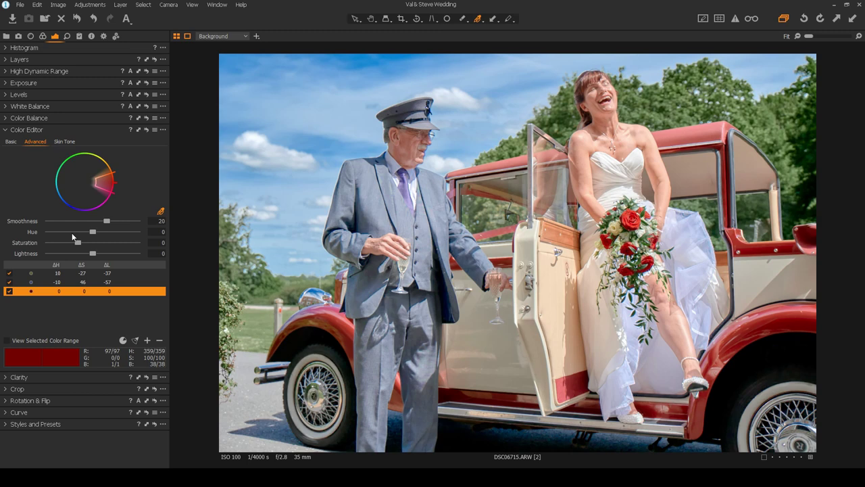
scroll(112, 230, "down", 8)
scroll(113, 231, "down", 1)
scroll(113, 231, "down", 1)
scroll(96, 251, "down", 3)
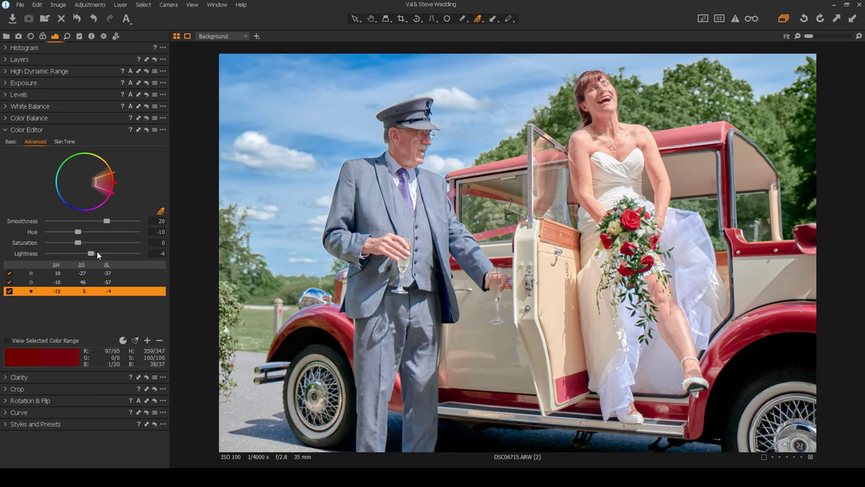
scroll(96, 253, "down", 2)
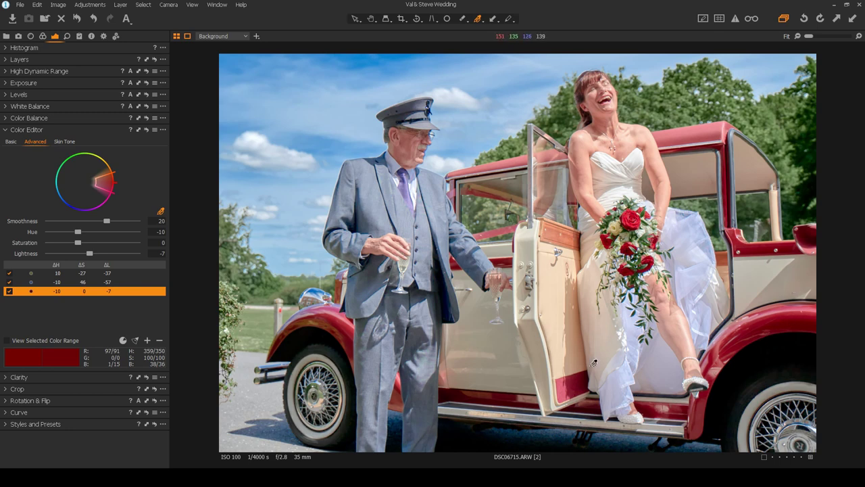
Add a large radial gradient mask on a new layer, centred on the car door between the chauffeur and the bride
left_click(5, 60)
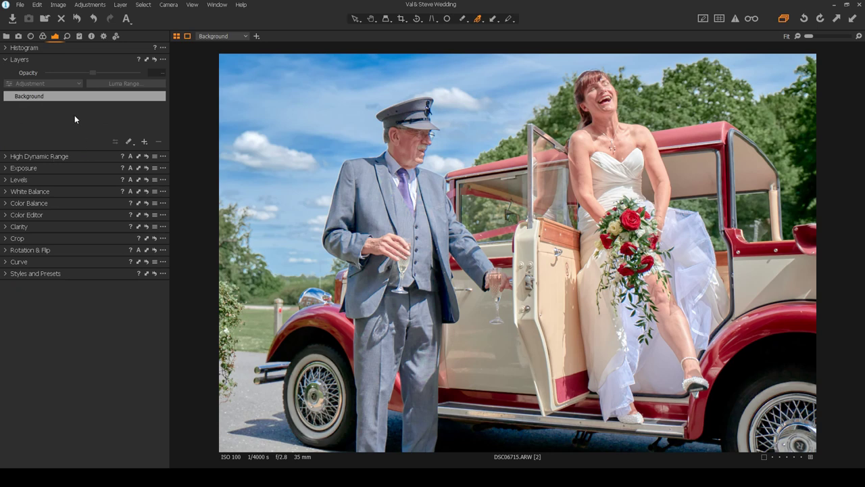
key("b")
left_click_drag(514, 248, 693, 381)
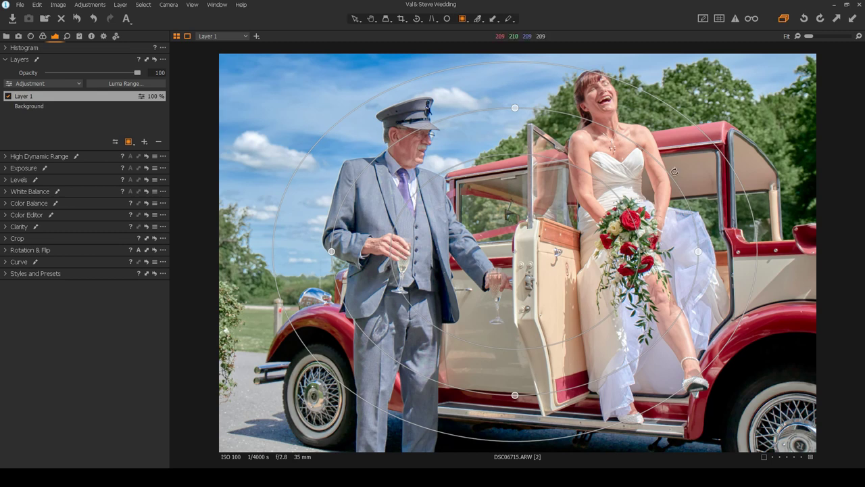
Set the radial mask layer's Brightness to -10 and its opacity to 71, and compare the photo with the layer off and on
left_click(38, 169)
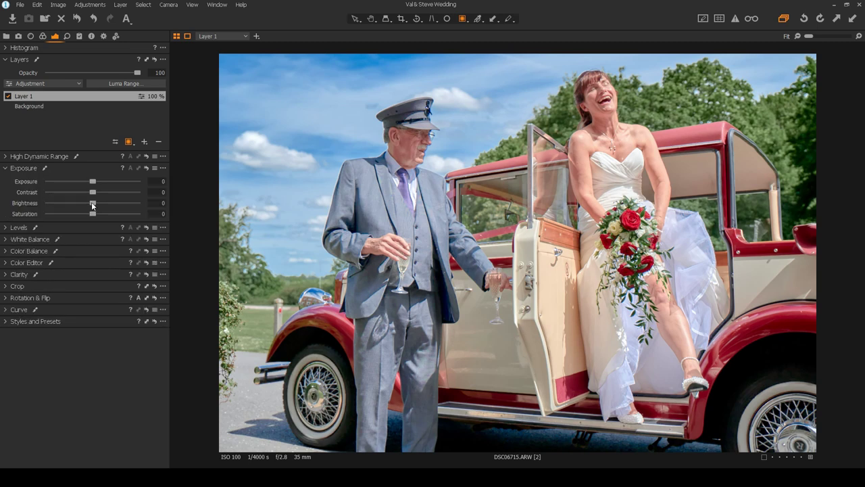
left_click_drag(93, 204, 82, 205)
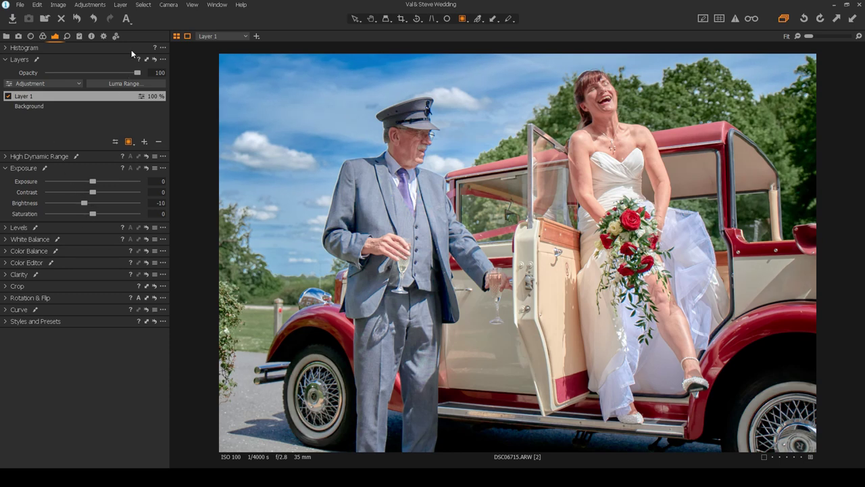
left_click_drag(136, 73, 111, 90)
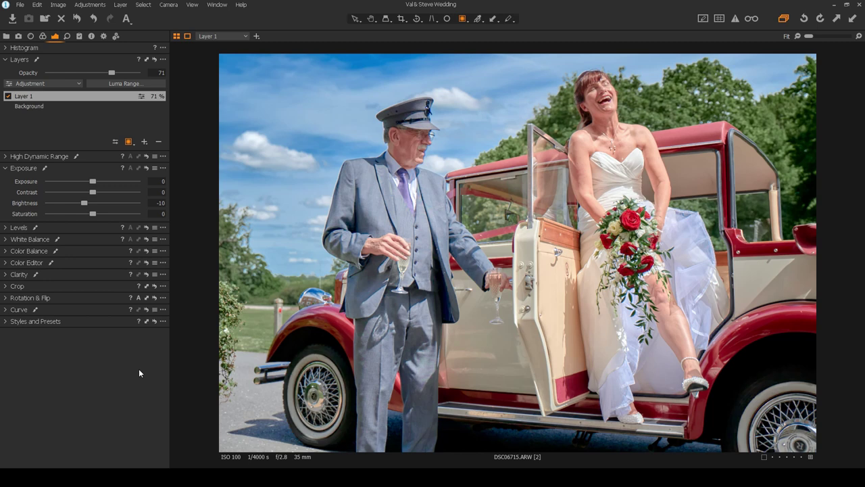
left_click(7, 97)
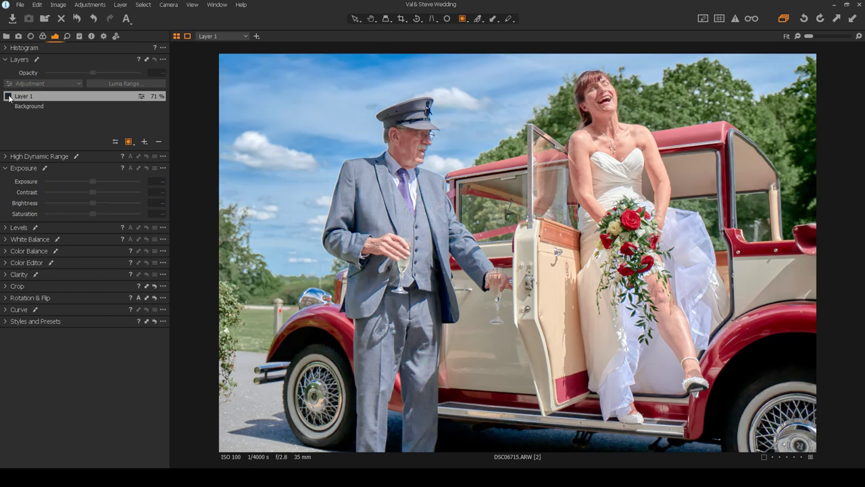
left_click(8, 96)
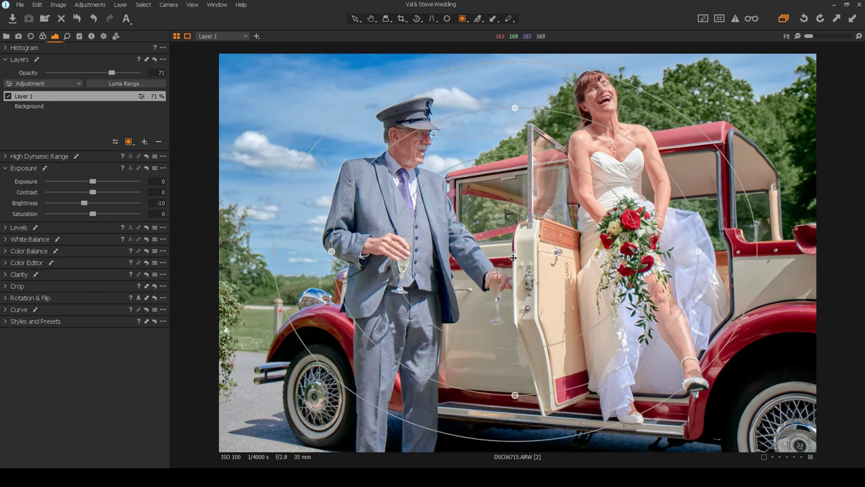
left_click(371, 19)
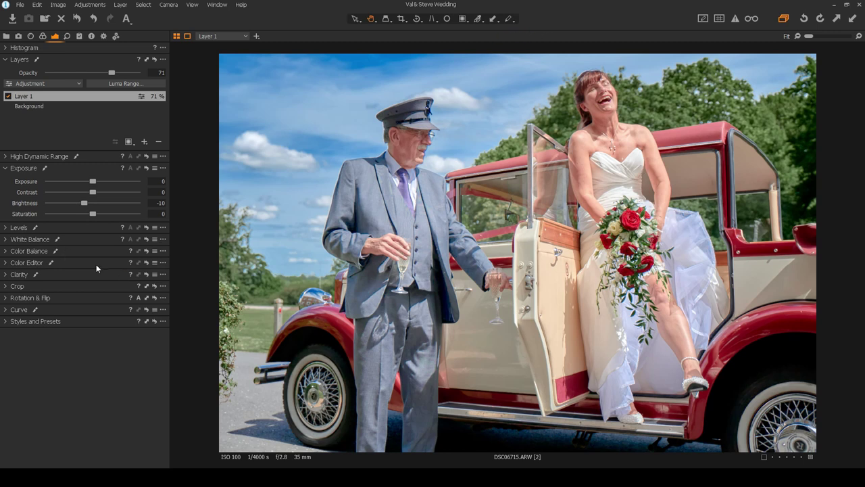
Select the Background layer and preview the color range covered by the Color Editor's Skin Tone selection
left_click(29, 262)
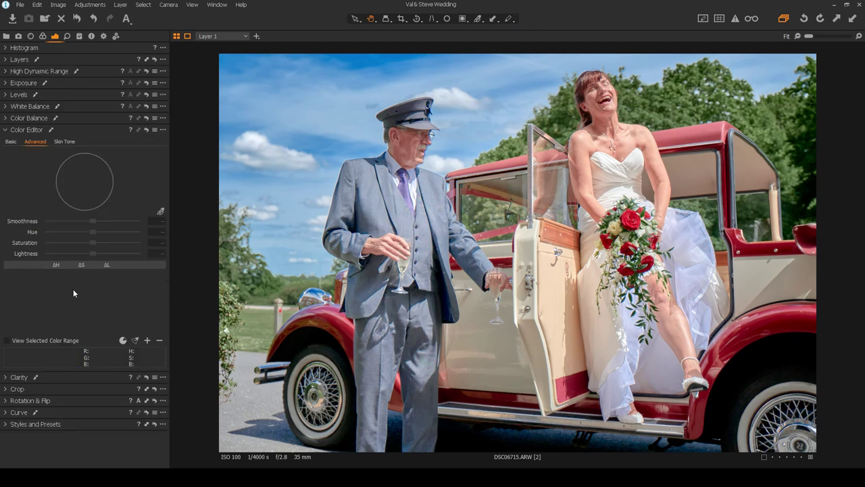
left_click(37, 59)
left_click(30, 106)
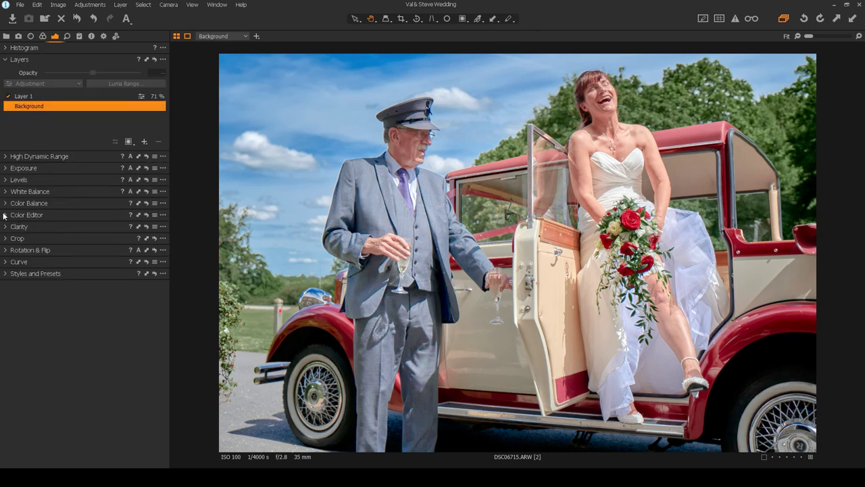
left_click(31, 202)
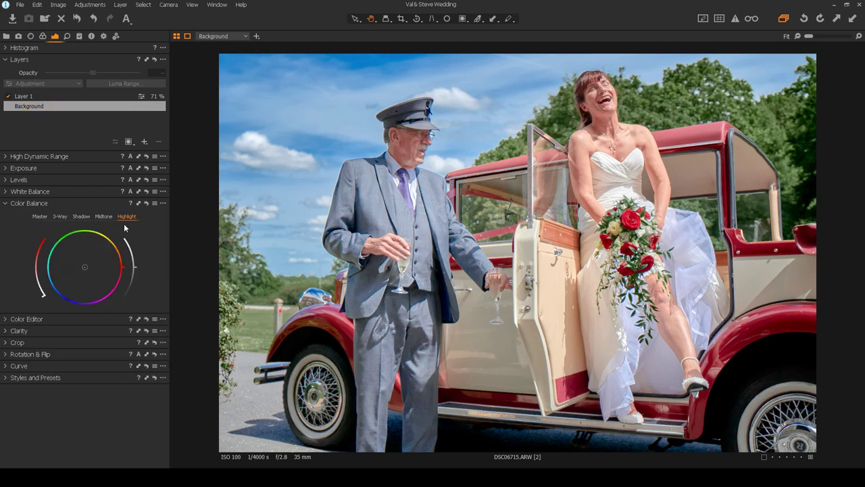
left_click(27, 318)
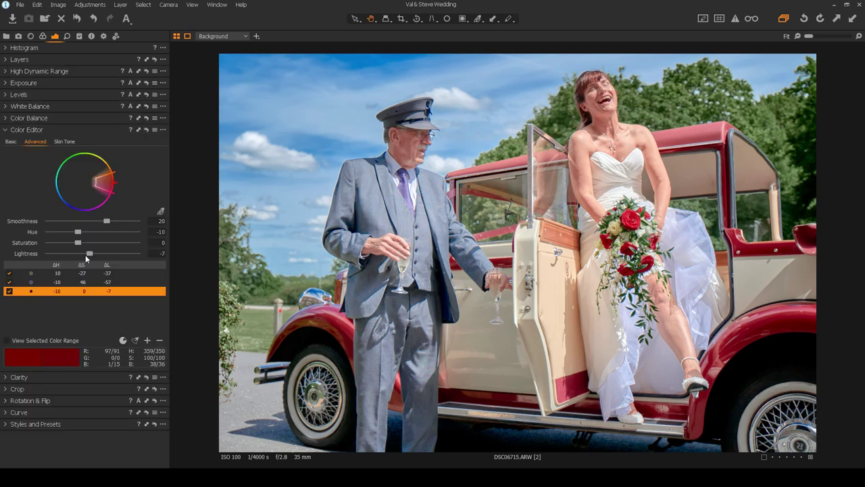
left_click(65, 141)
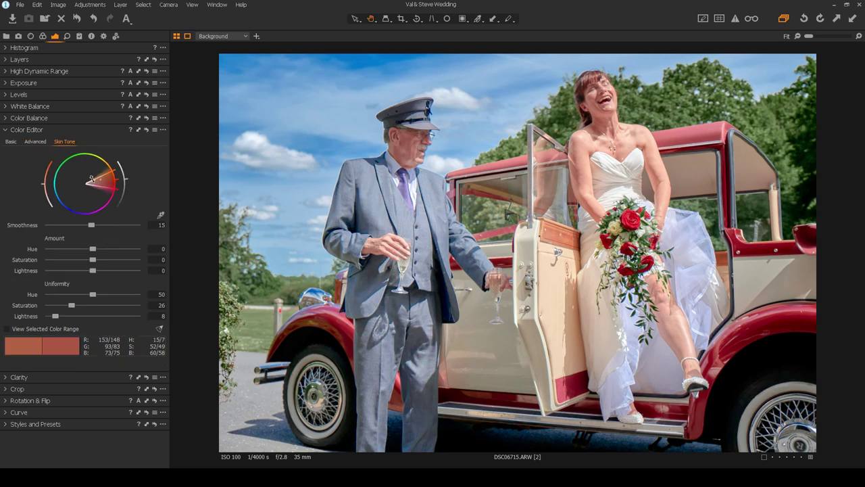
left_click(7, 329)
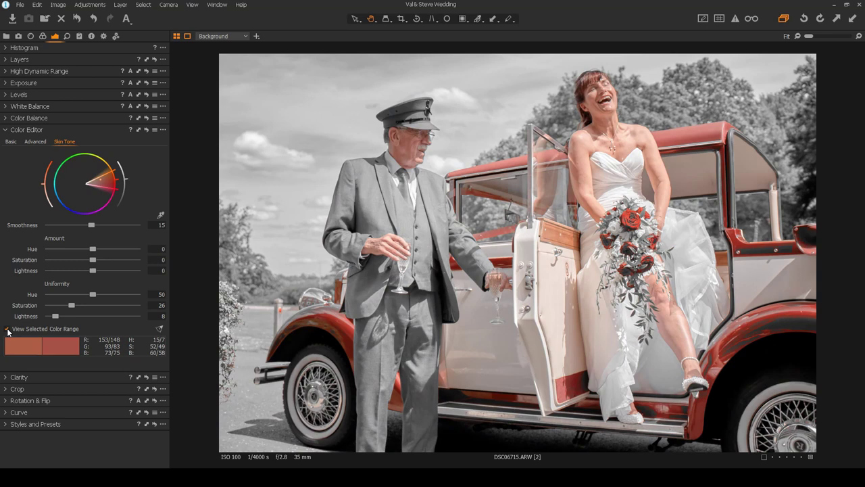
left_click(8, 330)
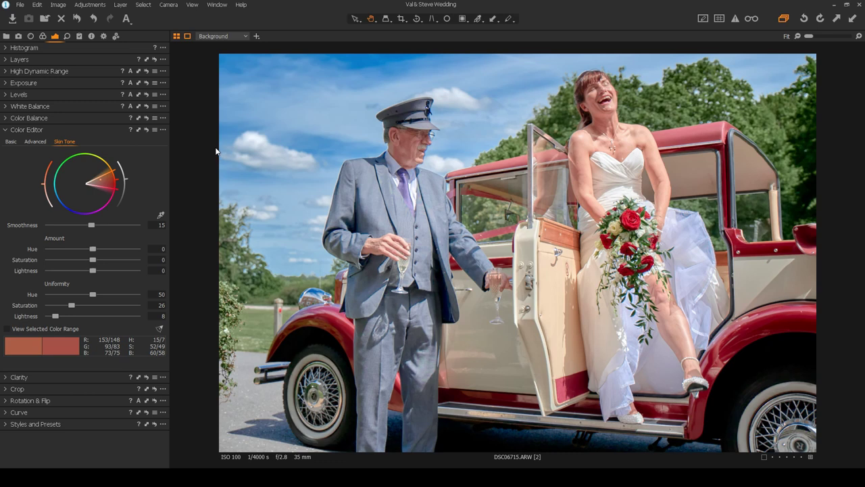
Create a masked layer from the skin tone selection and check the coverage of its mask
left_click(162, 129)
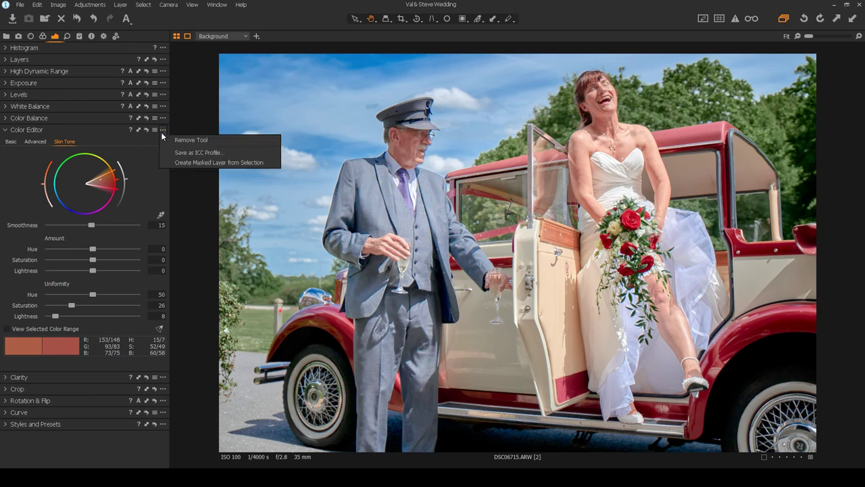
left_click(193, 163)
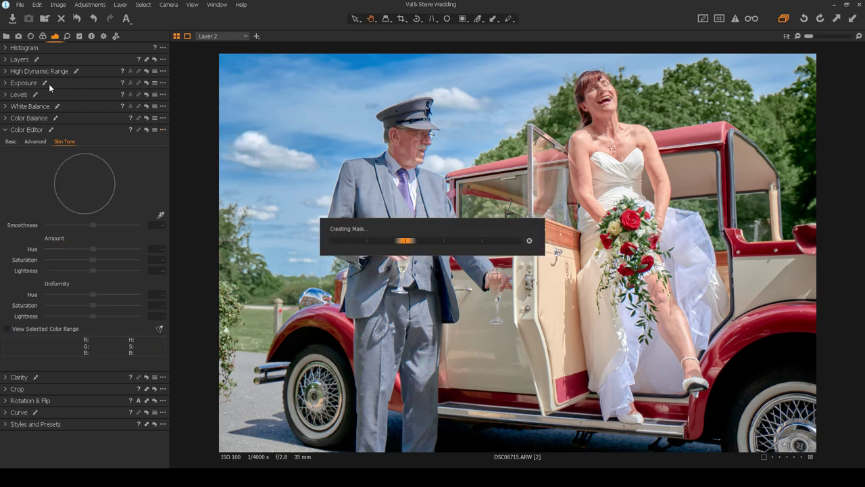
left_click(5, 59)
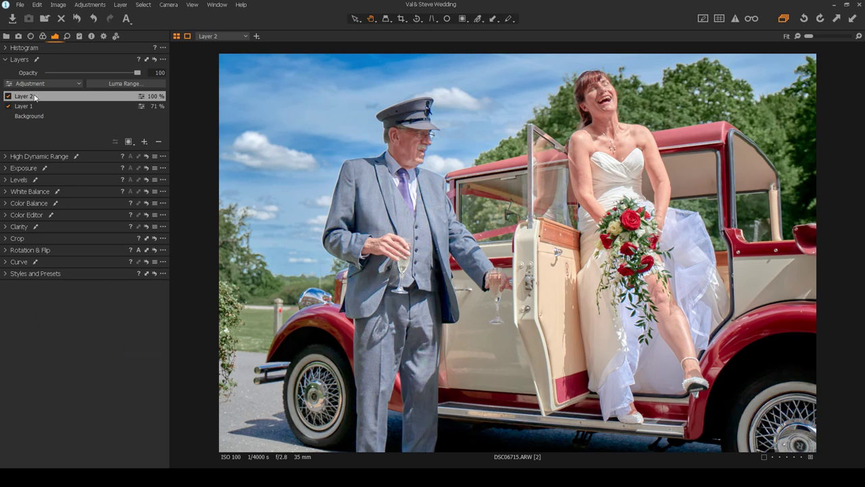
key("m")
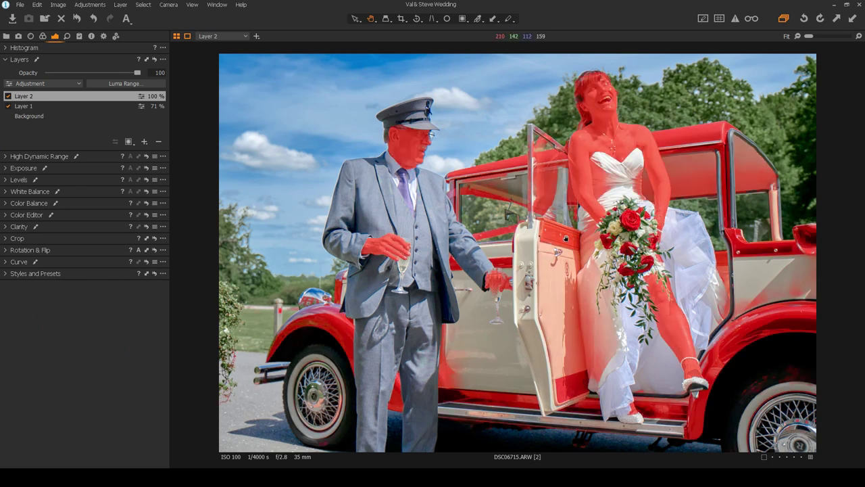
key("m")
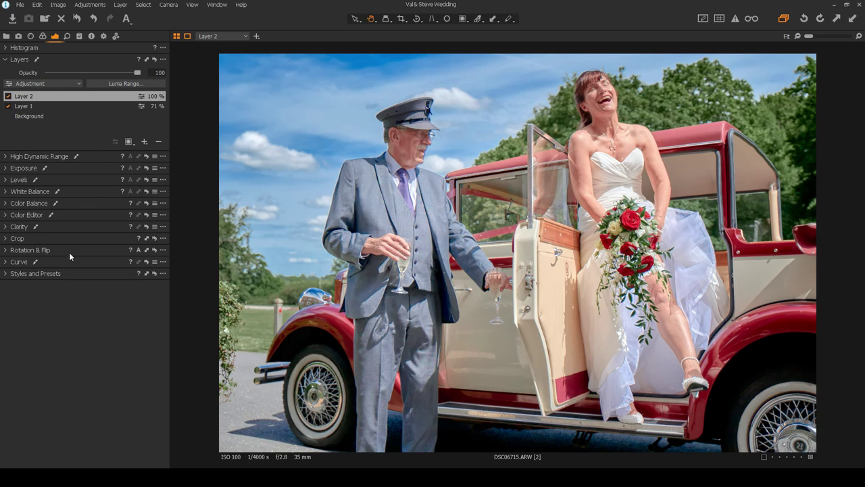
Apply the Smooth Skin user style to the selected skin tone layer
left_click(64, 272)
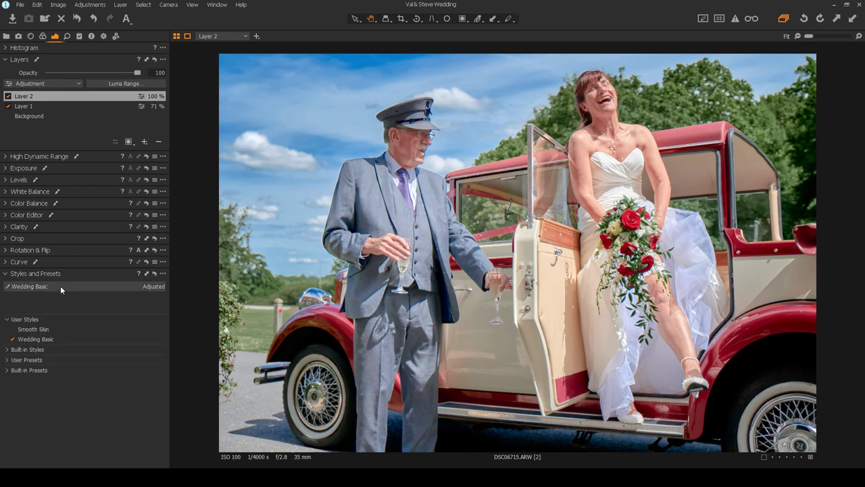
right_click(59, 327)
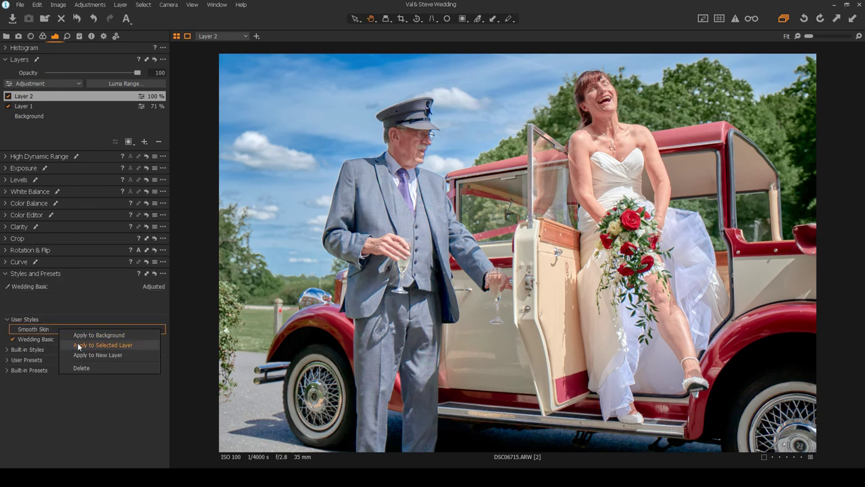
left_click(79, 345)
Compare the bride's skin with the skin tone layer off and on, both close up and in the wider view
double_click(611, 126)
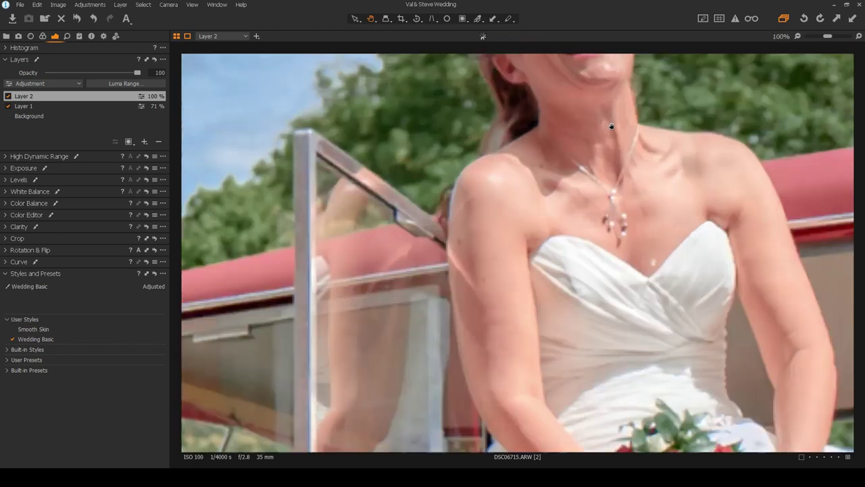
left_click(611, 126)
left_click(8, 97)
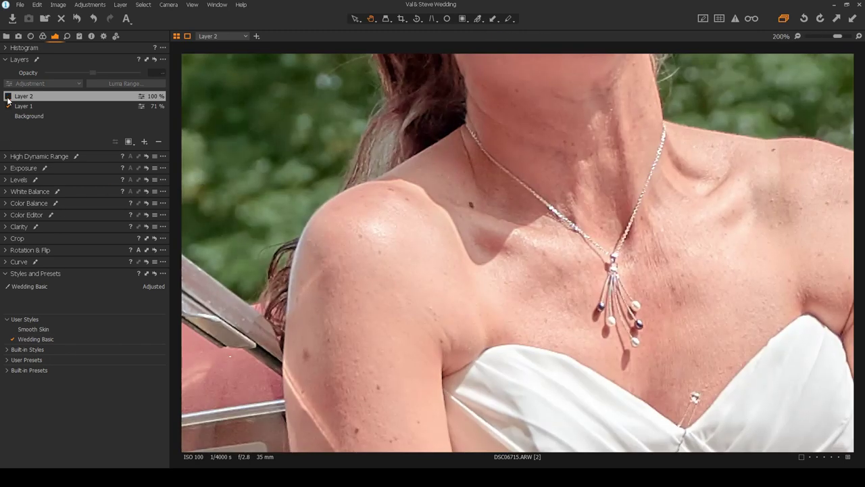
left_click(8, 97)
key("ctrl+0")
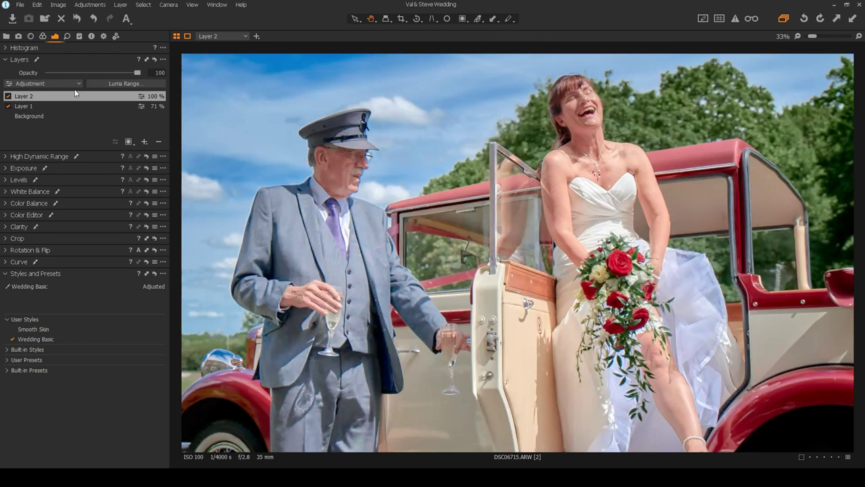
left_click(8, 97)
left_click(9, 96)
key("ctrl+0")
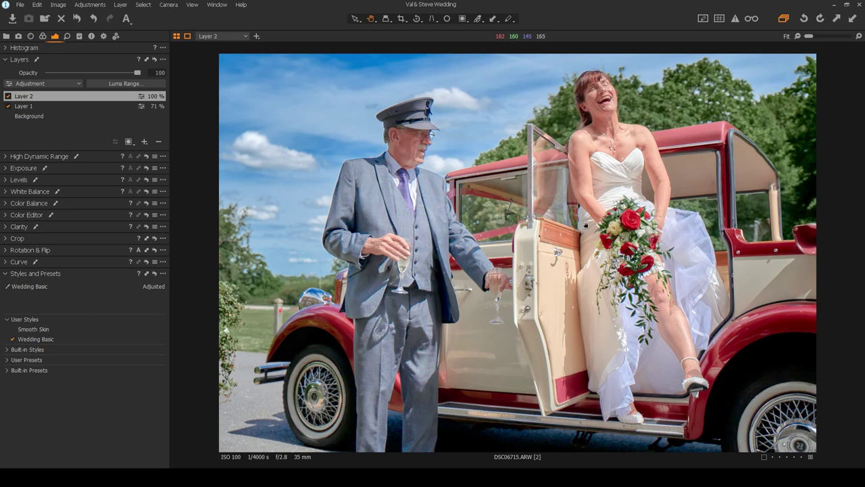
Examine the bride, bouquet, chauffeur and car closely at 50% zoom, and return to the full photo
double_click(608, 155)
scroll(608, 176, "down", 2)
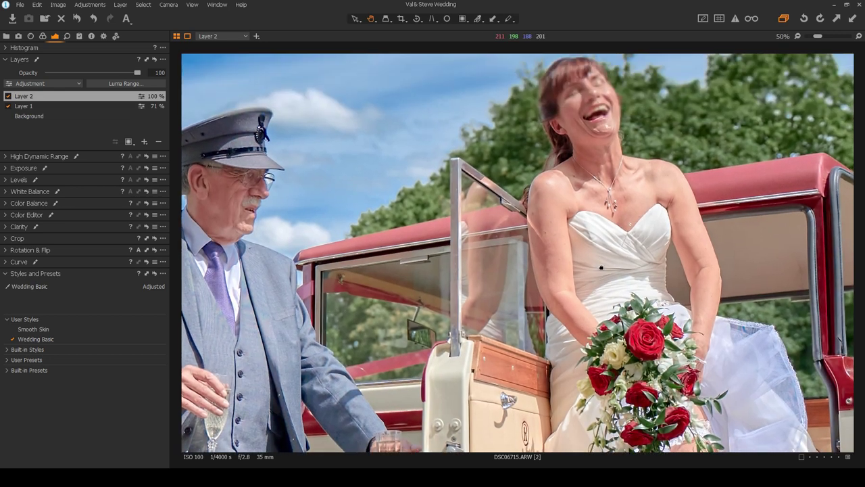
left_click_drag(580, 282, 551, 149)
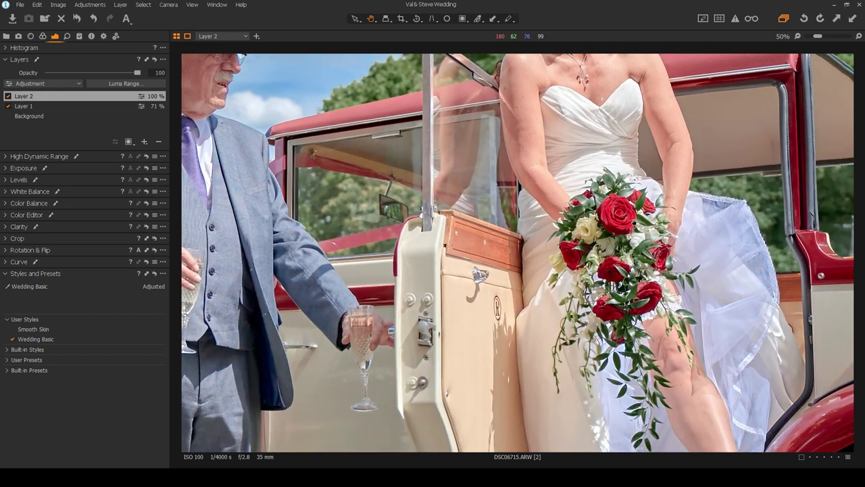
left_click_drag(639, 122, 641, 187)
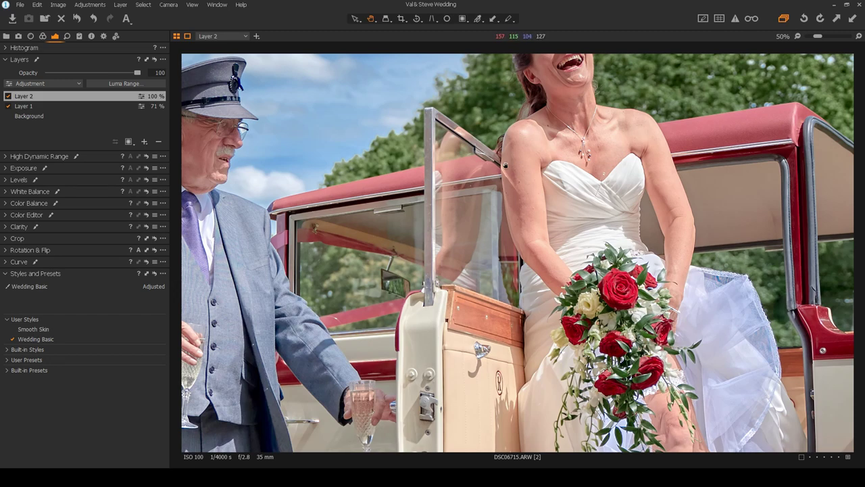
mouse_move(578, 144)
left_mouse_down()
mouse_move(613, 231)
mouse_move(615, 275)
mouse_move(604, 236)
left_mouse_up()
left_click_drag(608, 271, 605, 206)
mouse_move(608, 290)
left_mouse_down()
mouse_move(601, 207)
mouse_move(607, 244)
mouse_move(595, 248)
mouse_move(652, 254)
left_mouse_up()
left_click_drag(547, 257, 652, 261)
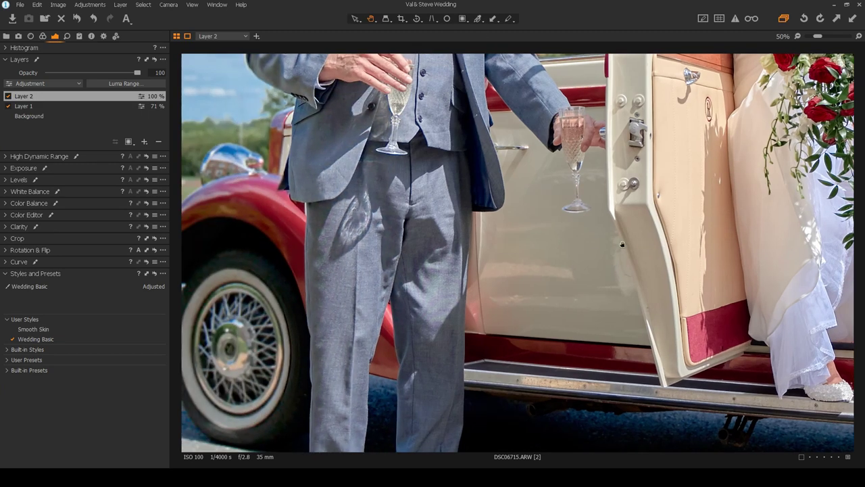
mouse_move(587, 261)
left_mouse_down()
mouse_move(655, 261)
mouse_move(668, 327)
left_mouse_up()
left_click_drag(653, 257, 650, 159)
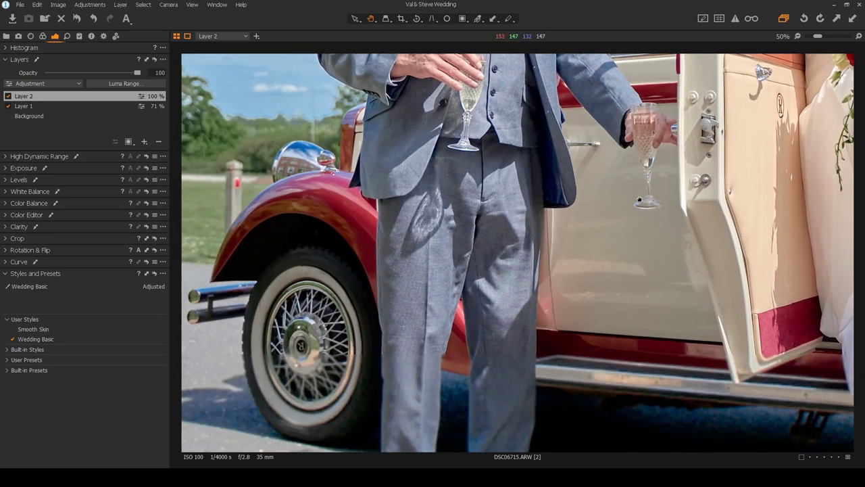
left_click_drag(635, 213, 651, 397)
left_click_drag(687, 174, 744, 349)
left_click_drag(681, 326, 703, 308)
left_click_drag(764, 304, 437, 190)
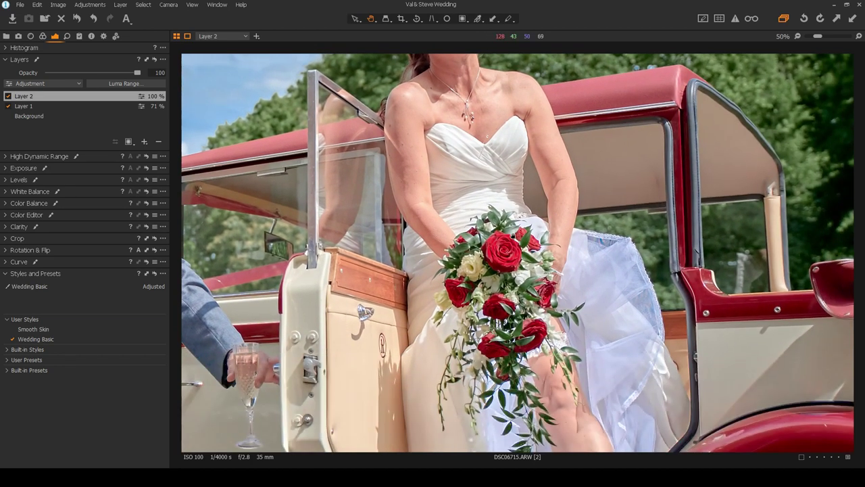
key("ctrl+0")
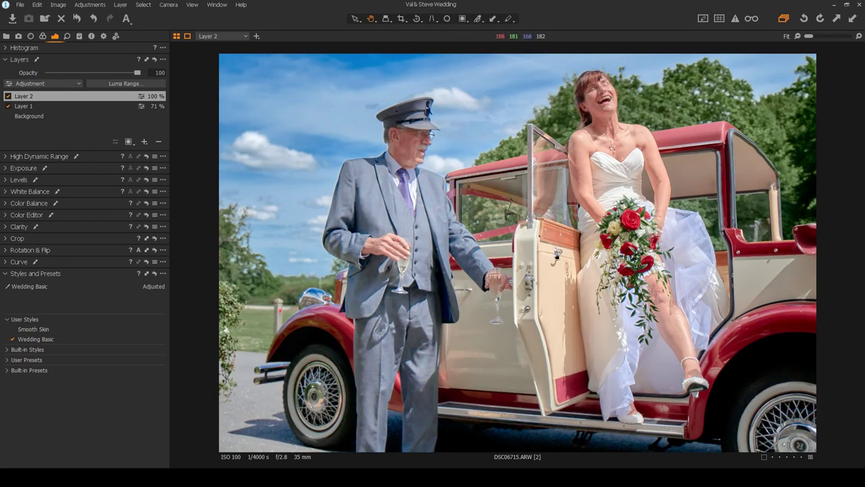